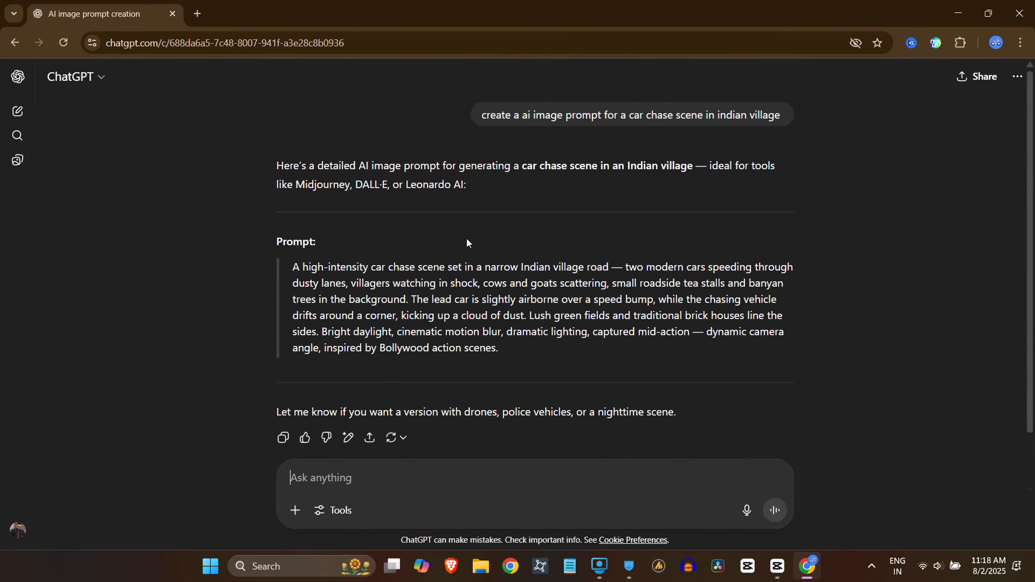
# Copy the car chase image prompt from the ChatGPT reply and open gemini.google.com in a new browser tab
pyautogui.moveTo(516, 345); pyautogui.dragTo(292, 267)
pyautogui.hotkey('ctrl', 'c')
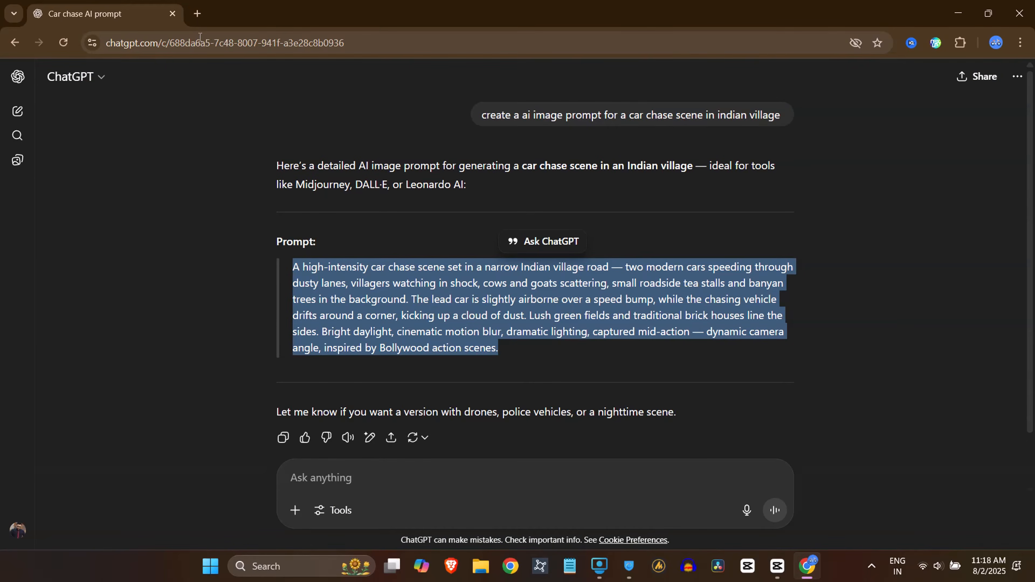
pyautogui.click(198, 14)
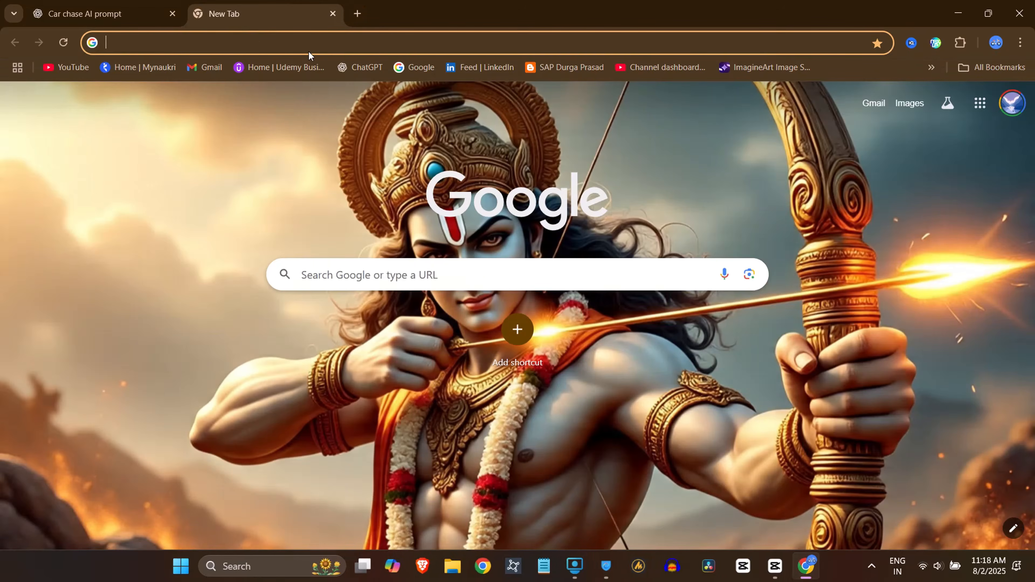
pyautogui.write('gemini.google.com')
pyautogui.press('Return')
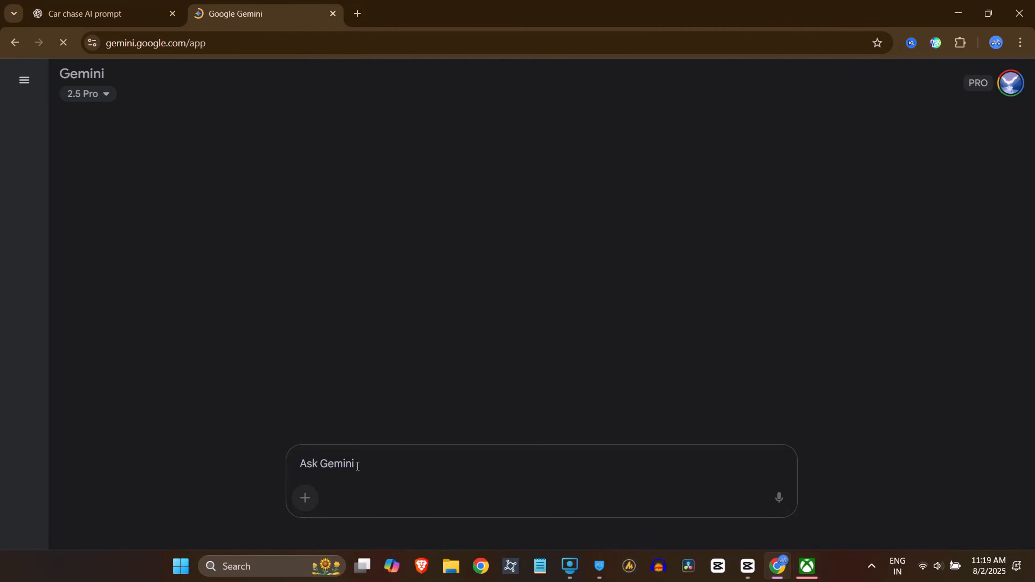
# Submit the copied car chase prompt to Gemini, prefixed with "aspect ratio : 16:9"
pyautogui.hotkey('ctrl', 'v')
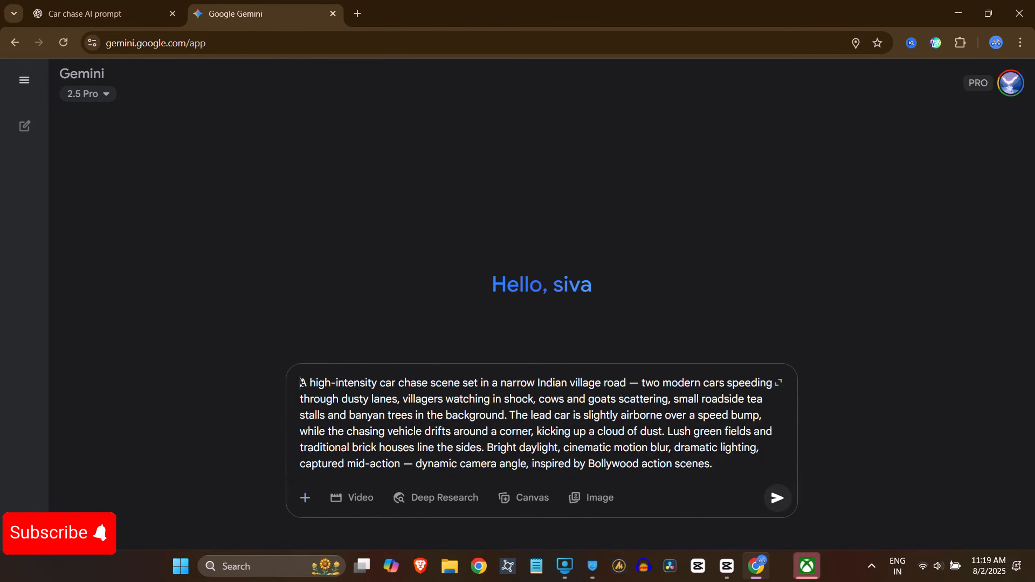
pyautogui.write('aspect ratio ')
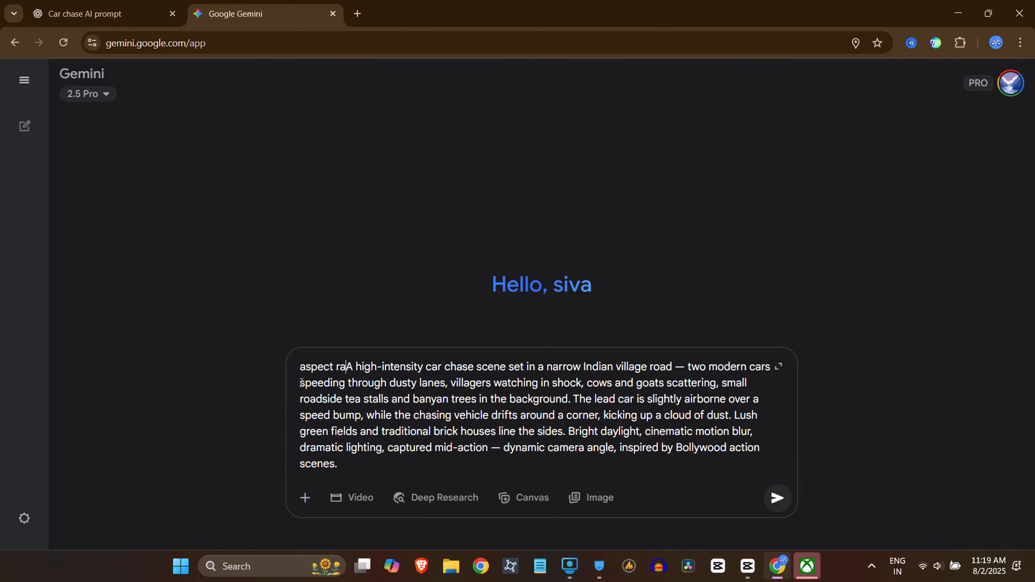
pyautogui.write(': 16')
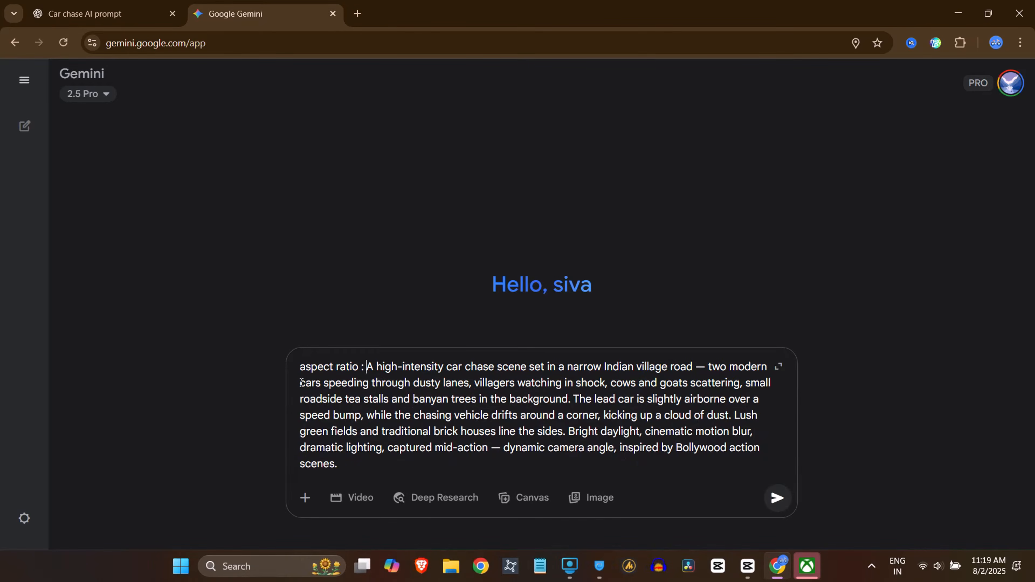
pyautogui.write(':9')
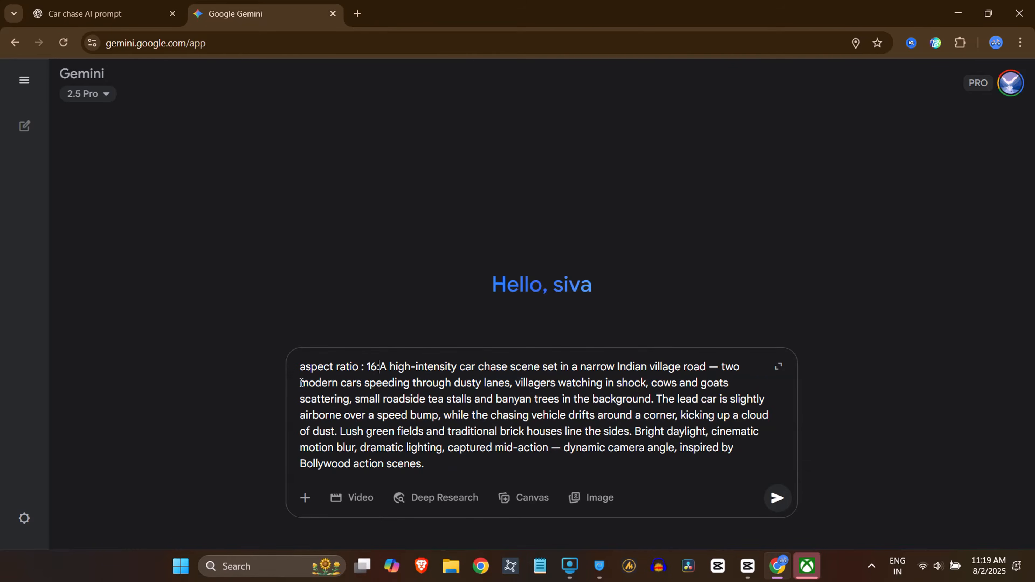
pyautogui.press('Return')
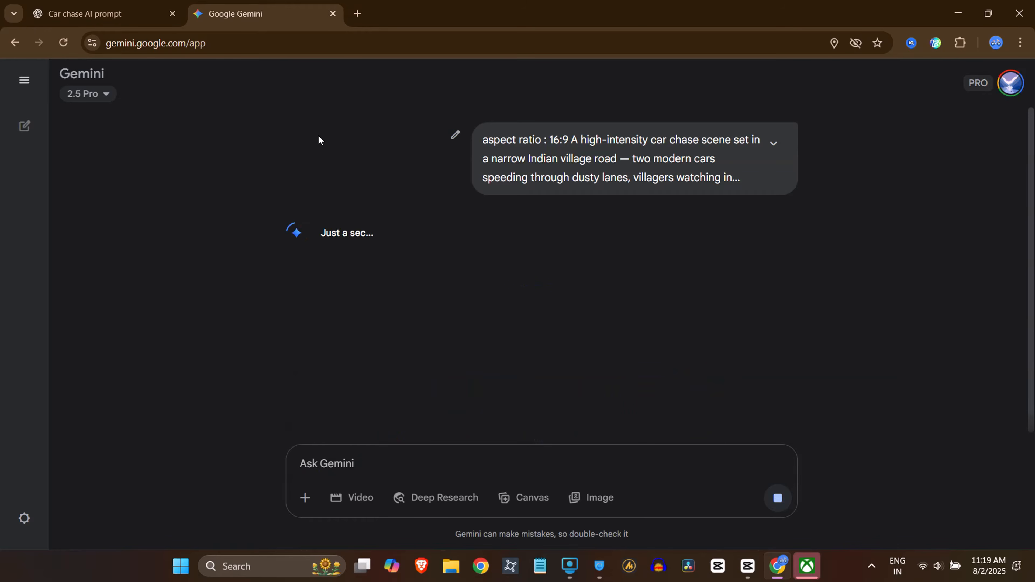
# Open meta.ai in a new browser tab and collapse its conversation sidebar
pyautogui.click(358, 13)
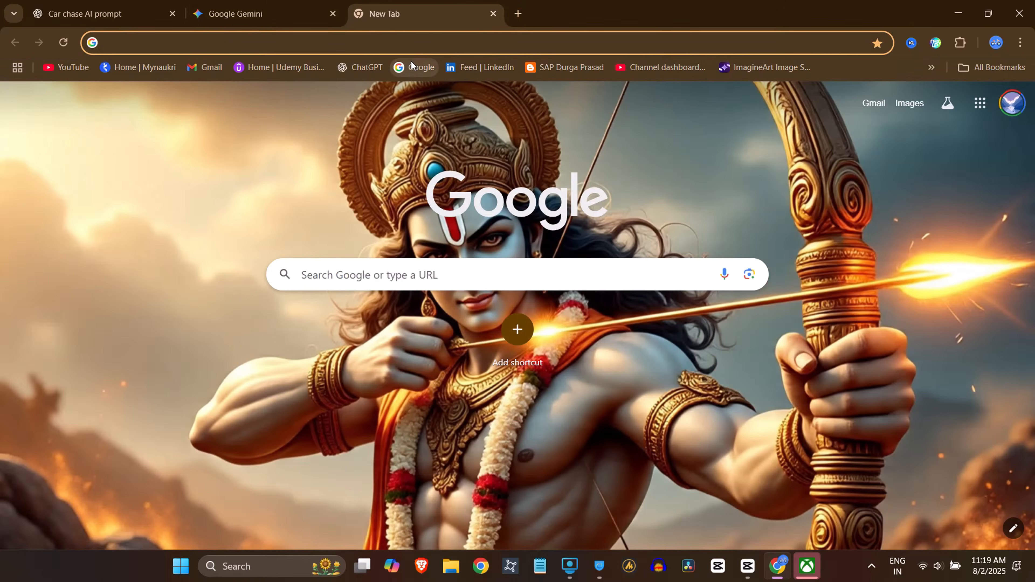
pyautogui.write('m')
pyautogui.click(412, 61)
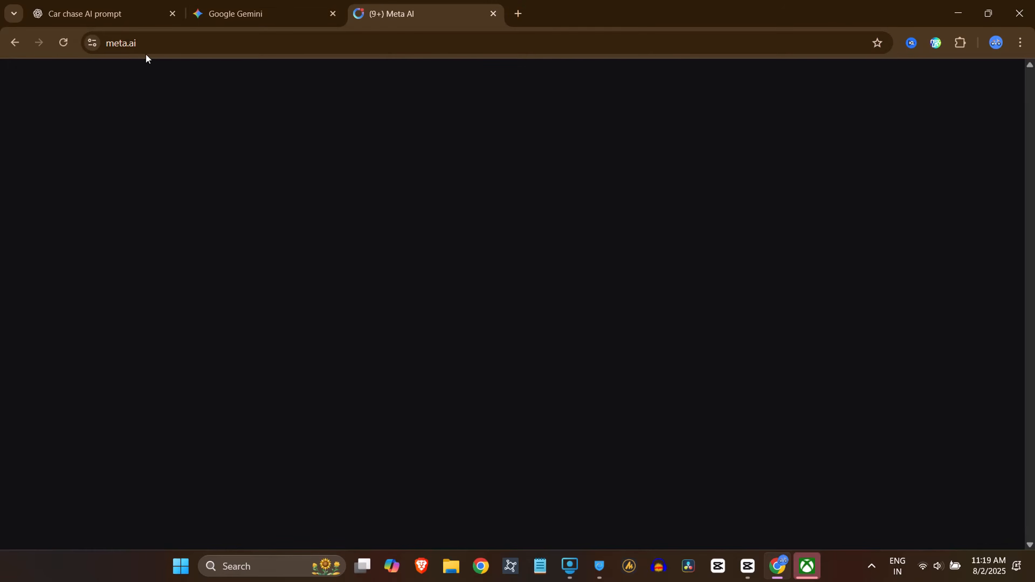
pyautogui.click(166, 42)
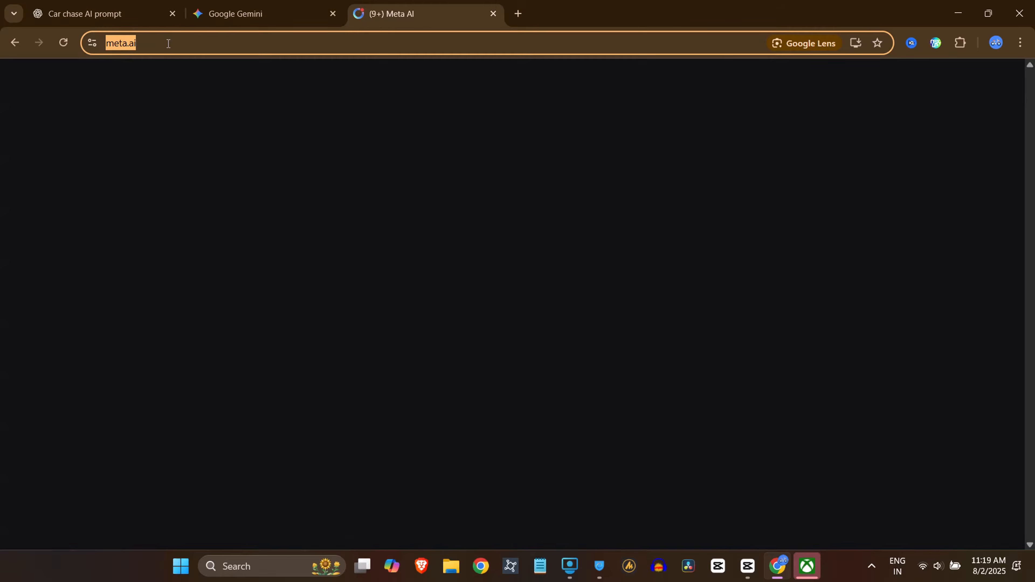
pyautogui.click(204, 90)
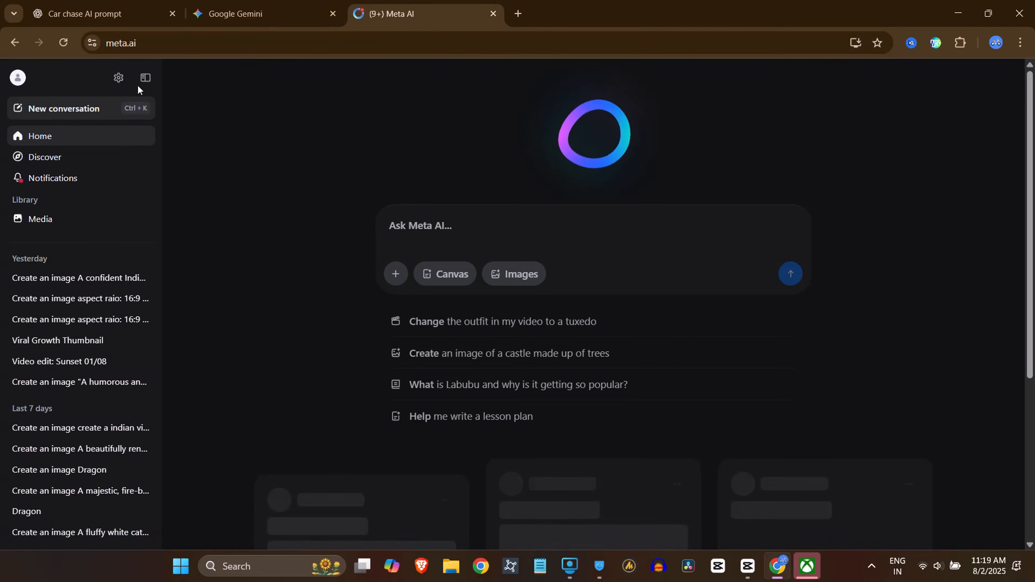
pyautogui.click(144, 78)
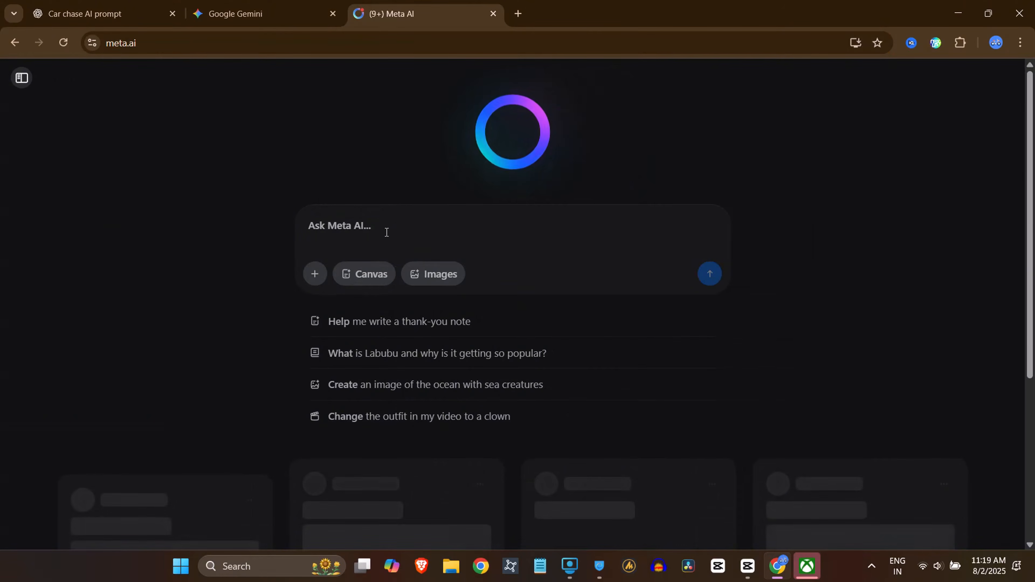
# Paste the car chase prompt into Meta AI as an image request with 16:9 size and generate it
pyautogui.hotkey('ctrl', 'v')
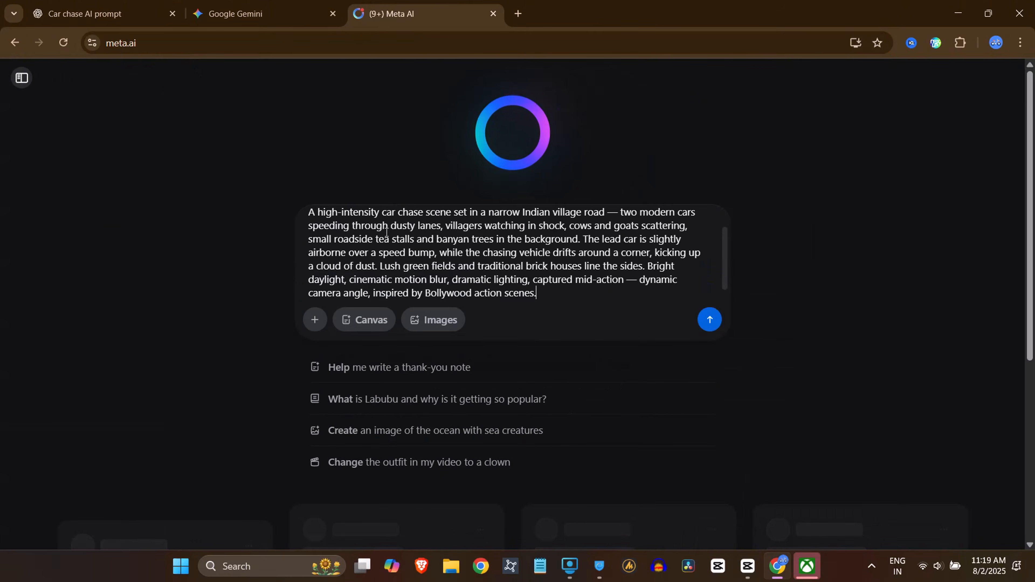
pyautogui.click(433, 331)
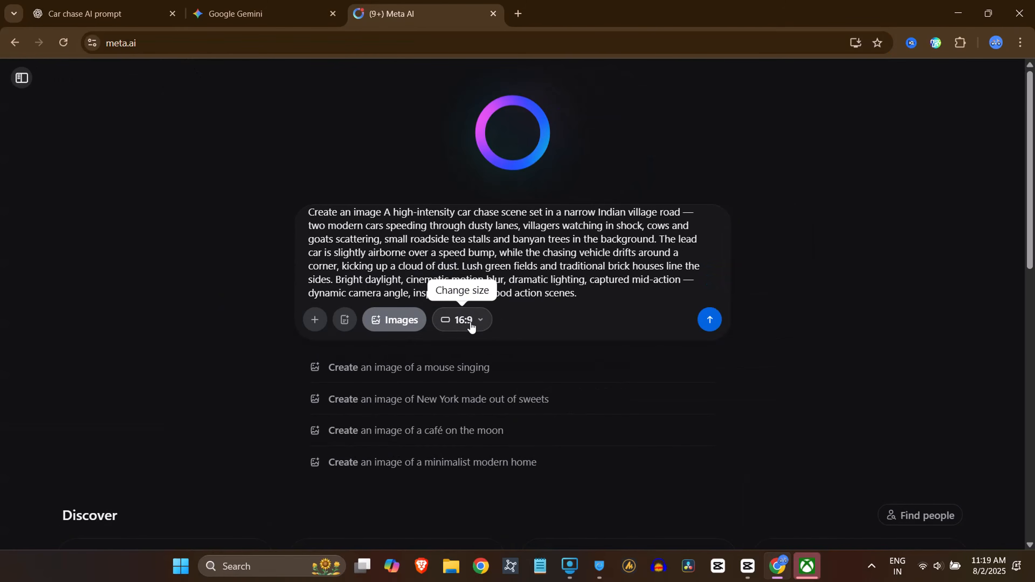
pyautogui.click(462, 322)
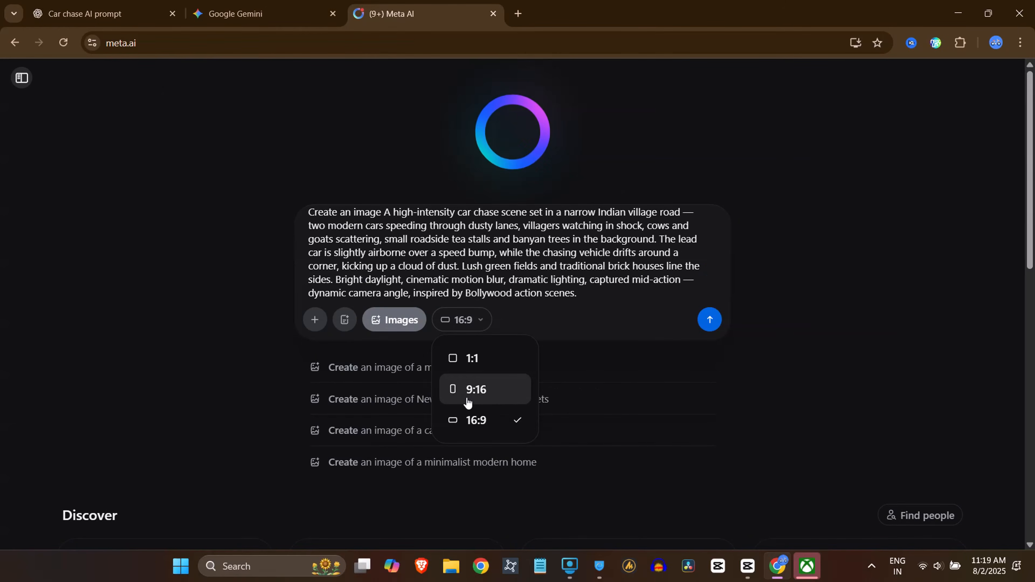
pyautogui.click(474, 420)
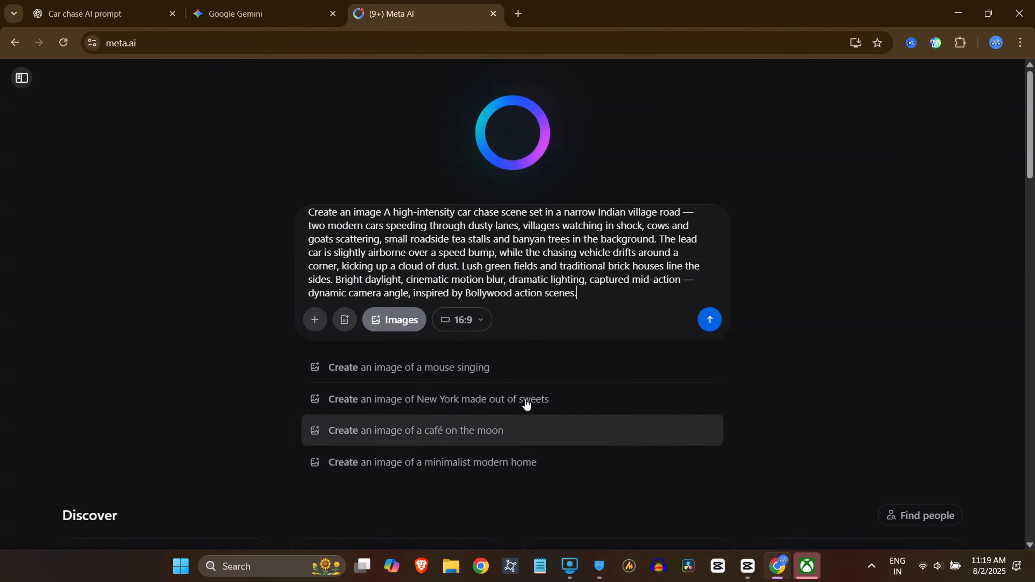
pyautogui.click(709, 322)
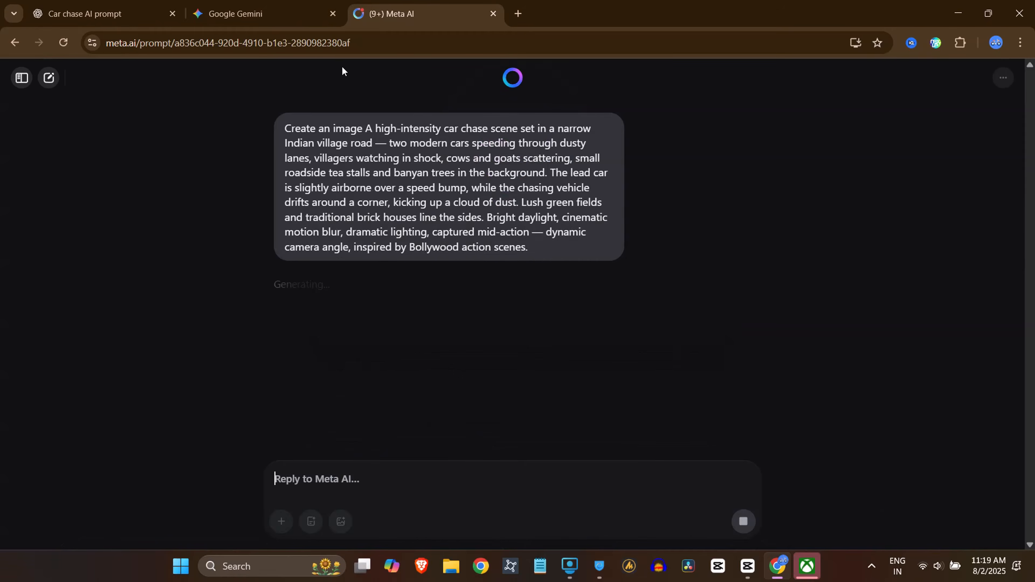
# Check Gemini's image progress, then download Meta AI's image of the white car ahead of the dark grey car
pyautogui.click(296, 5)
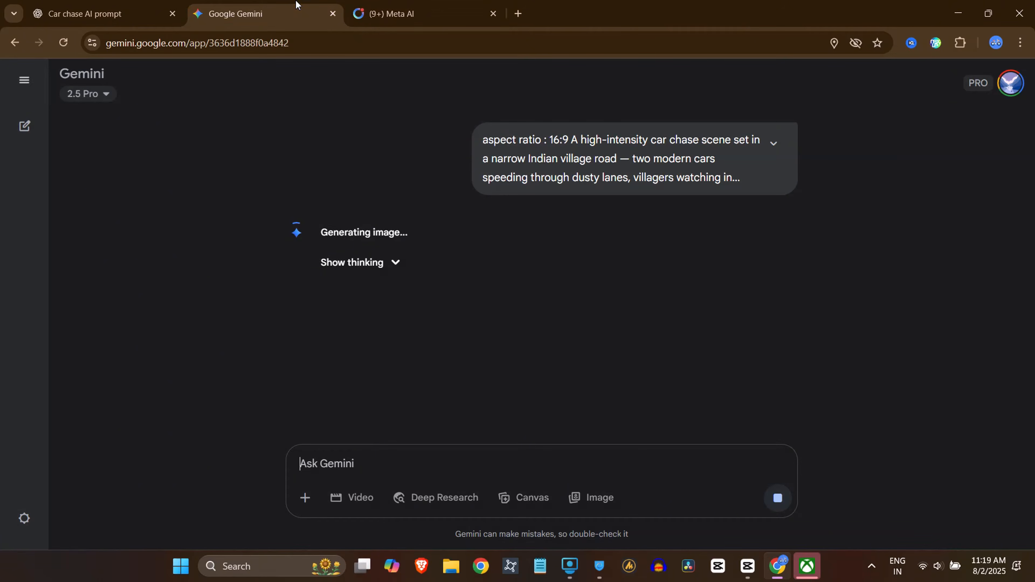
pyautogui.click(404, 4)
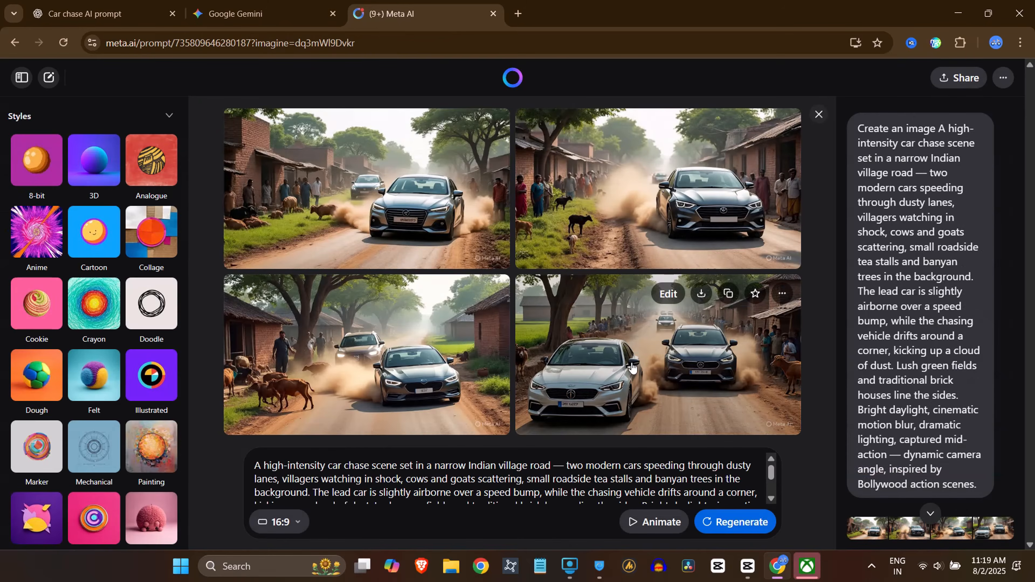
pyautogui.click(281, 8)
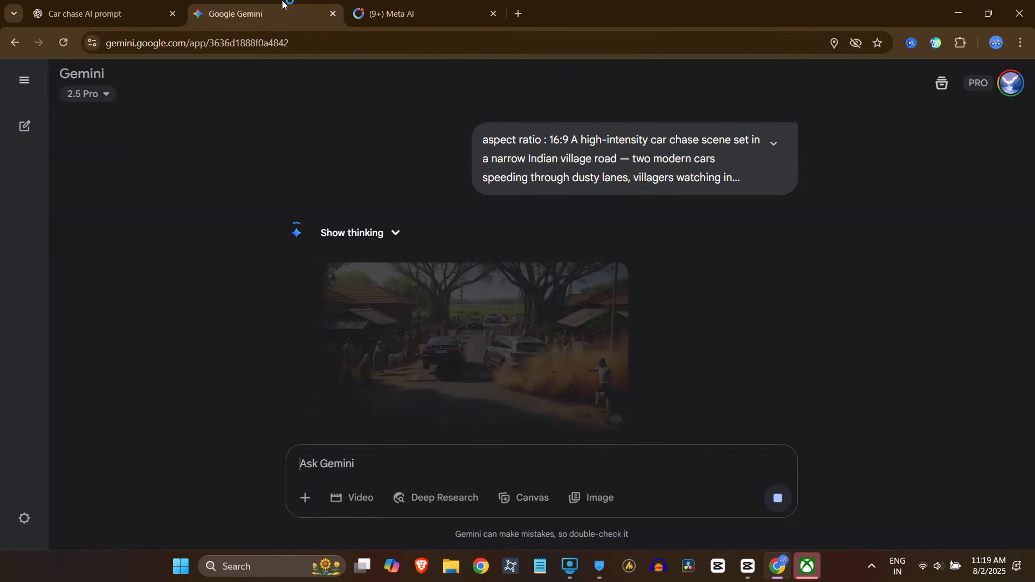
pyautogui.click(403, 5)
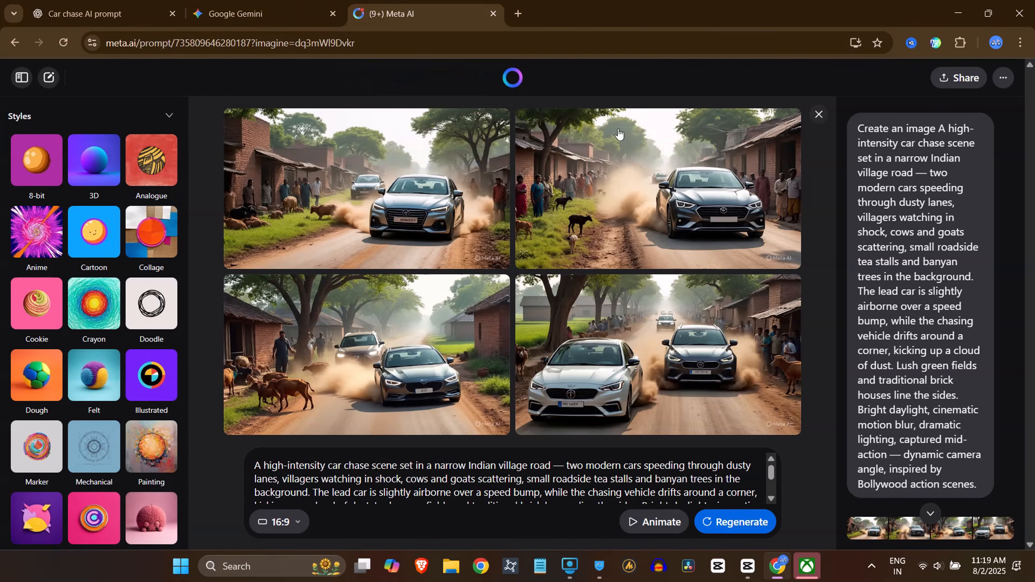
pyautogui.click(590, 343)
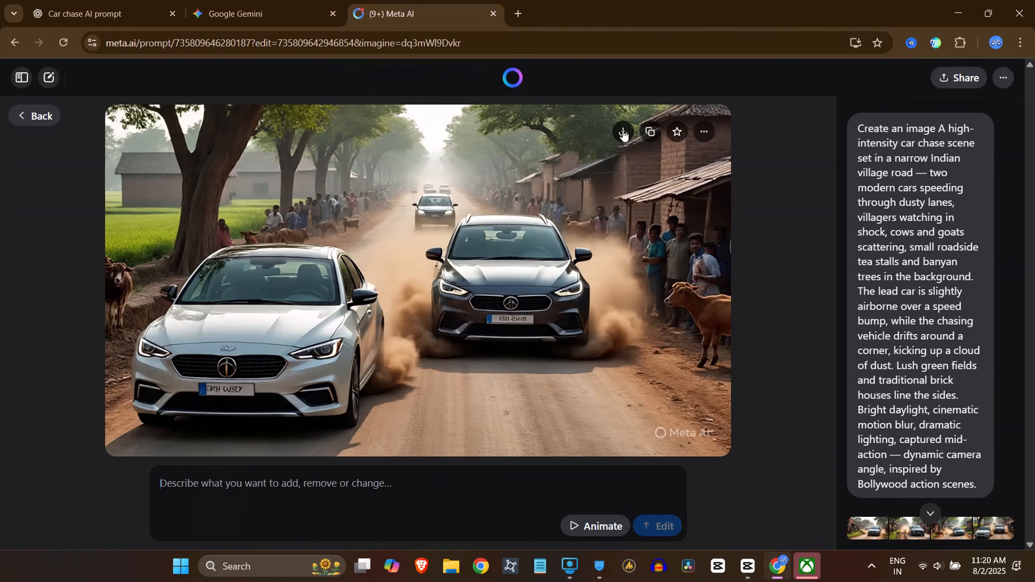
pyautogui.click(623, 133)
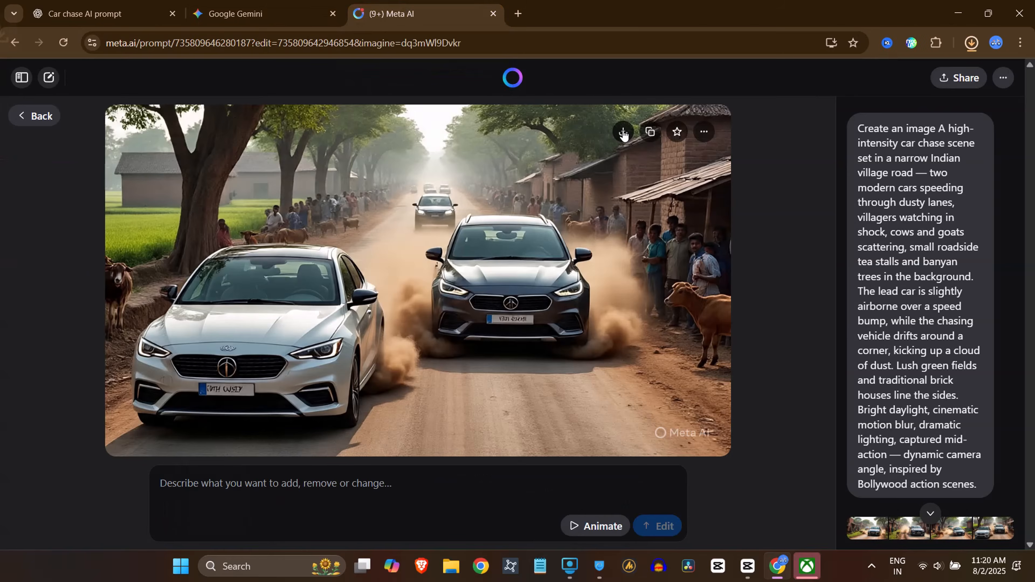
# Open Leonardo.Ai in a new browser tab and go to its image creation page
pyautogui.click(518, 13)
pyautogui.write('leonard.ai')
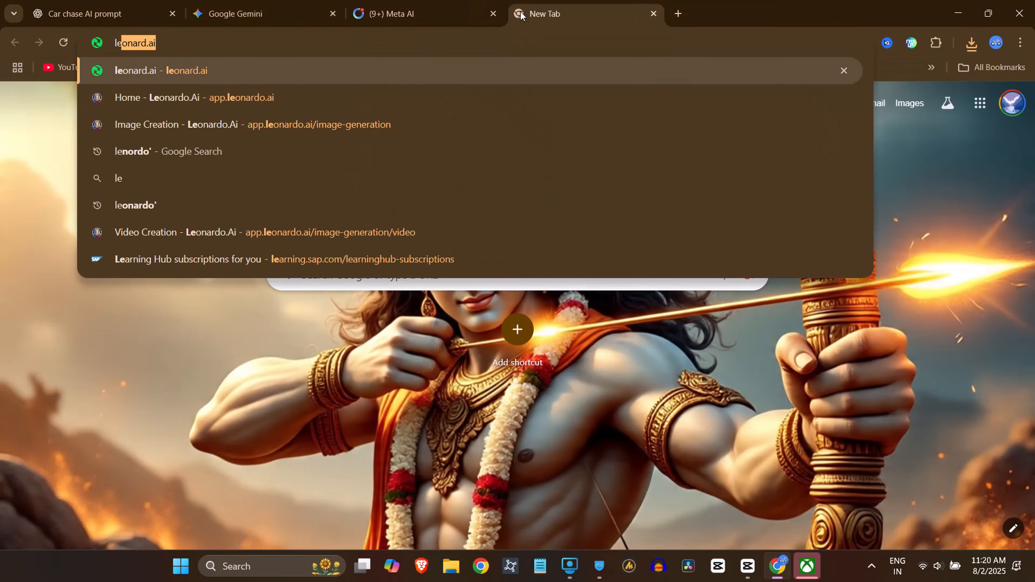
pyautogui.click(505, 95)
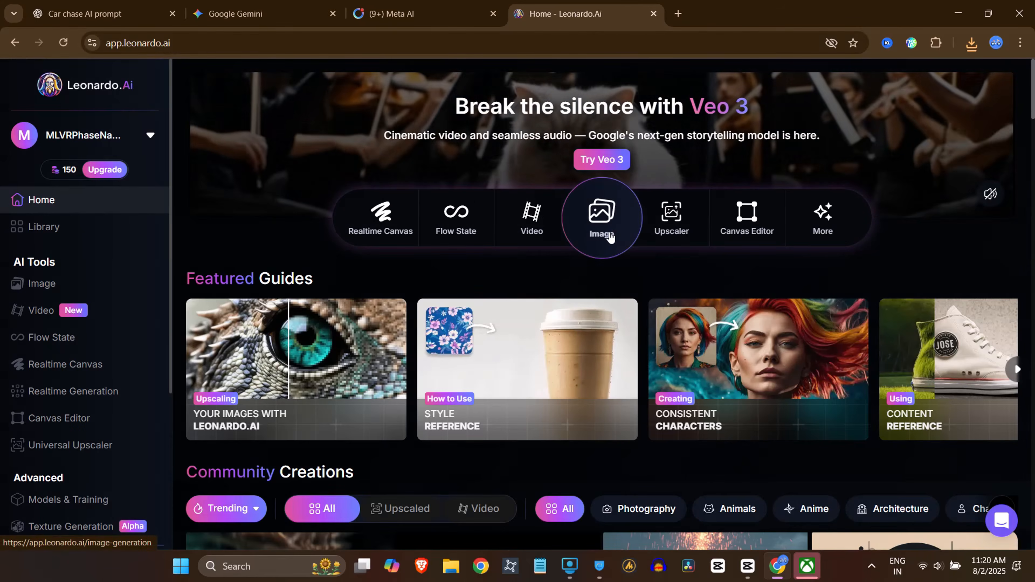
pyautogui.click(604, 232)
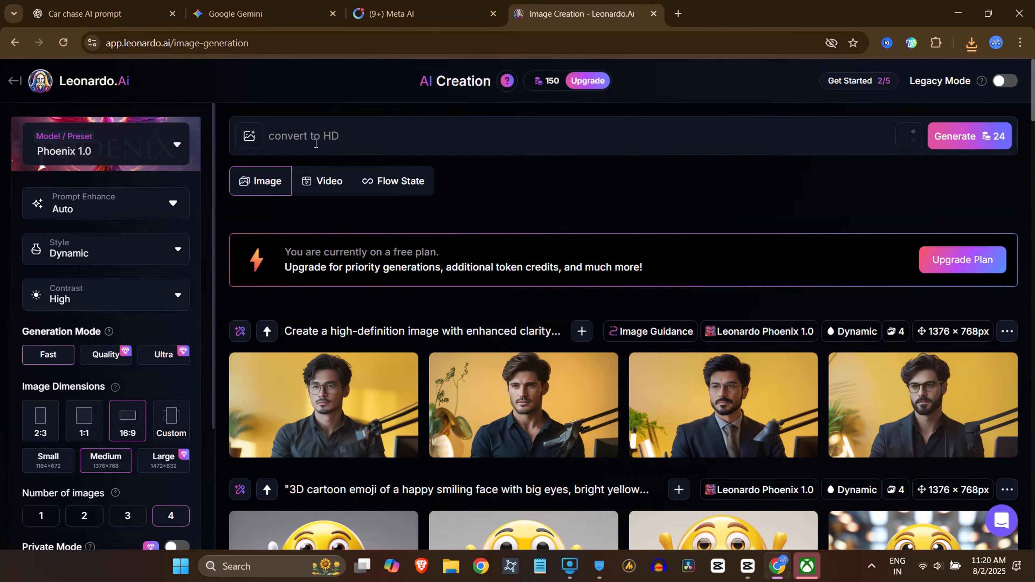
# Replace the leftover "convert to HD" text with the copied car chase prompt and generate the images
pyautogui.click(319, 136)
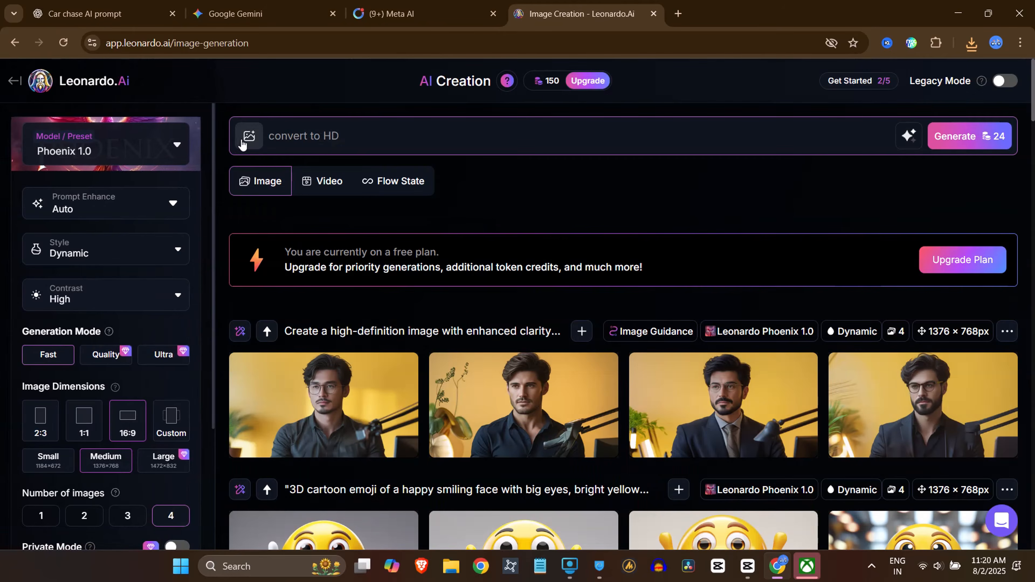
pyautogui.click(249, 136)
pyautogui.click(593, 202)
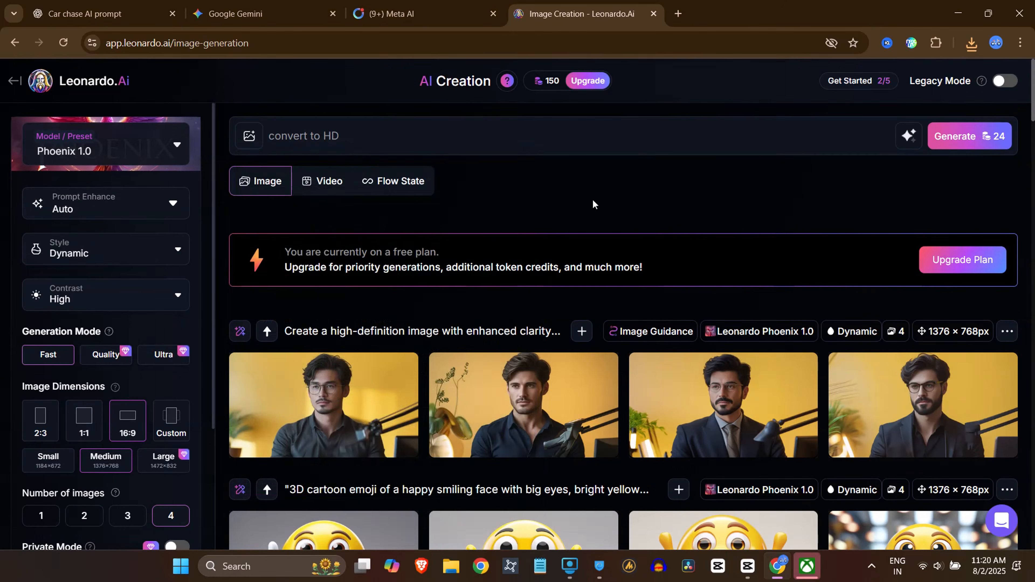
pyautogui.click(385, 149)
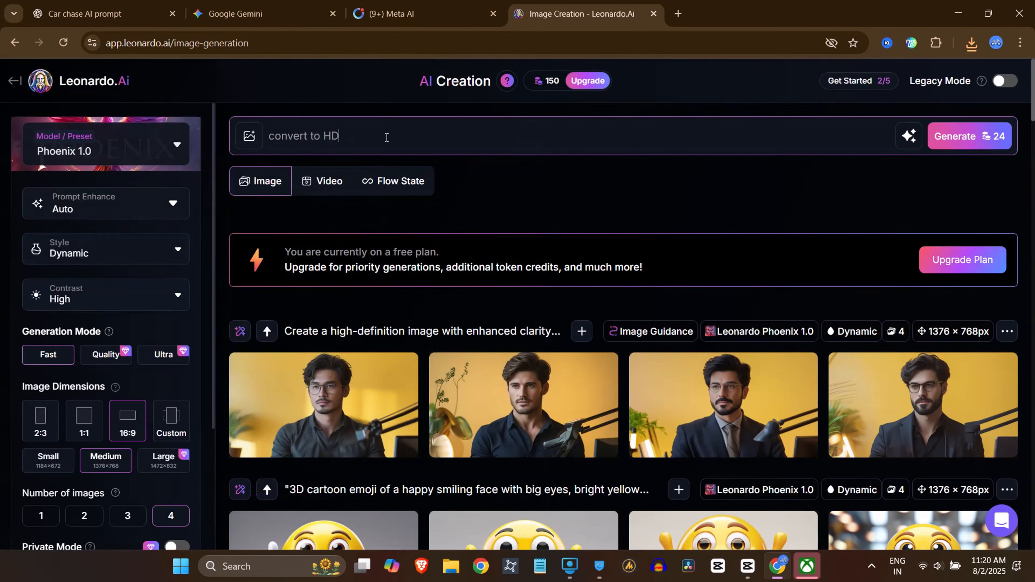
pyautogui.write('A high-intensity car chase scene set in a narrow Indian village road — two modern cars speeding through dusty lanes, villagers watching in shock, cows and goats scattering, small roadside tea stalls and banyan trees in the background. The lead car is slightly airborne over a speed bump, while the chasing vehicle drifts around a corner, kicking up a cloud of dust. Lush green fields and traditional brick houses line the sides. Bright daylight, cinematic motion blur, dramatic lighting, captured mid-action — dynamic camera angle, inspired by Bollywood action scenes.')
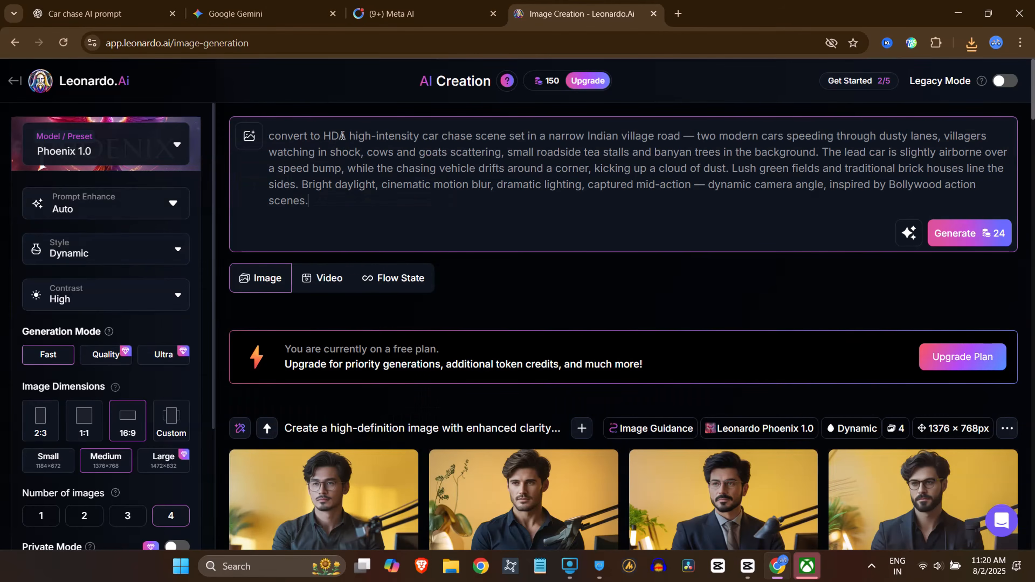
pyautogui.moveTo(343, 136); pyautogui.dragTo(250, 136)
pyautogui.press('BackSpace')
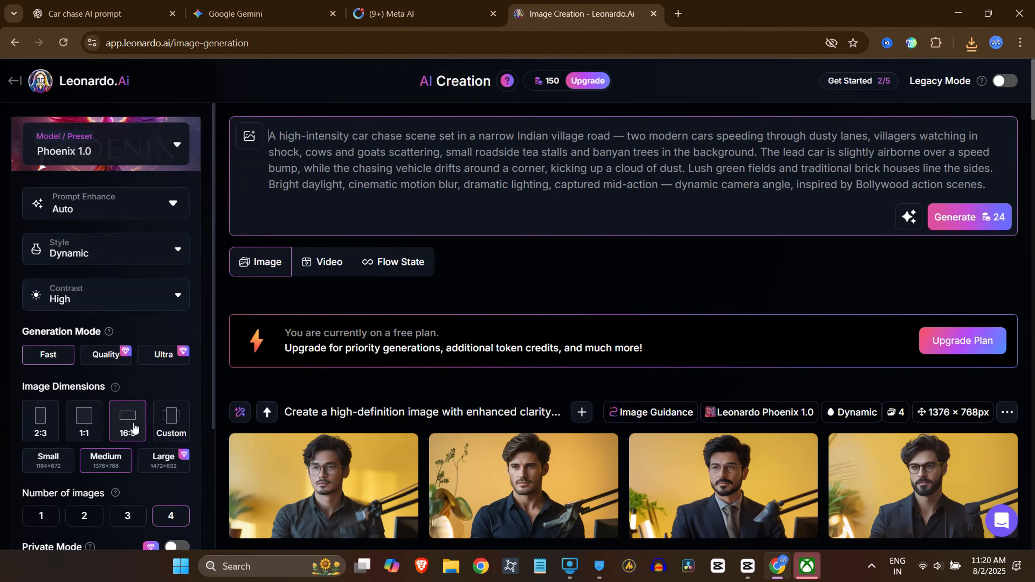
pyautogui.click(955, 217)
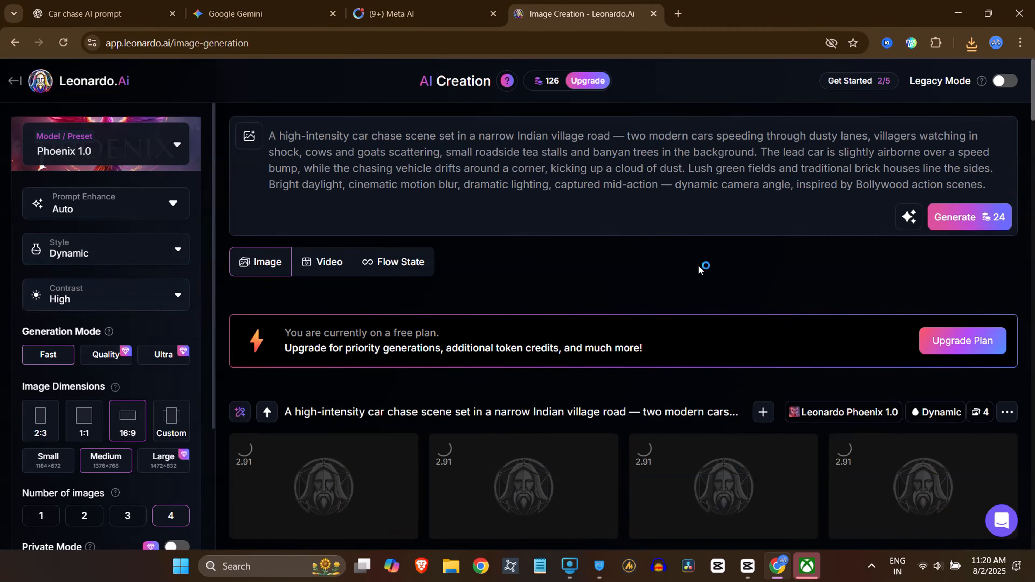
# Switch the model to FLUX.1 Kontext and generate the car chase prompt with it in 16:9
pyautogui.click(156, 149)
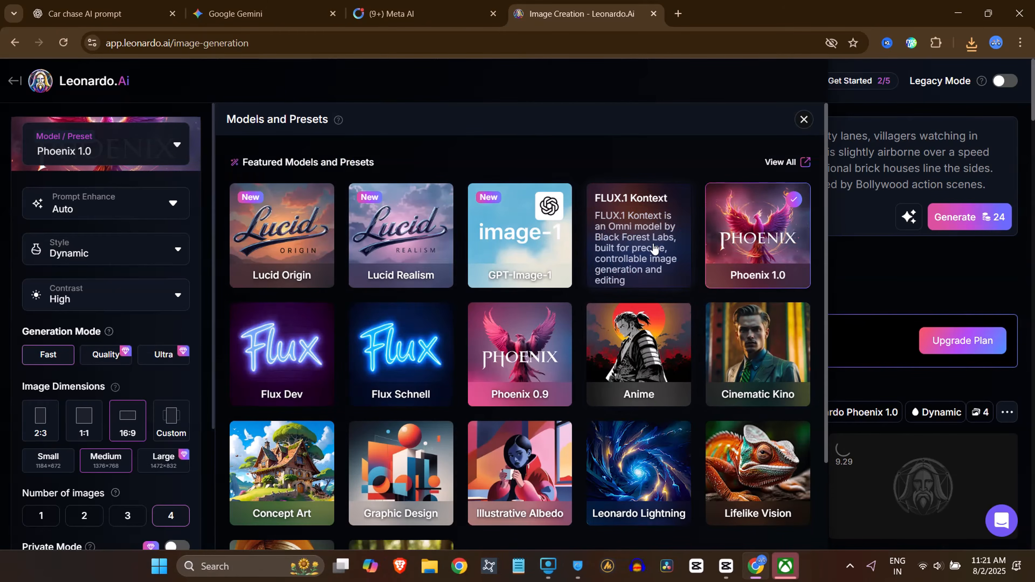
pyautogui.click(907, 258)
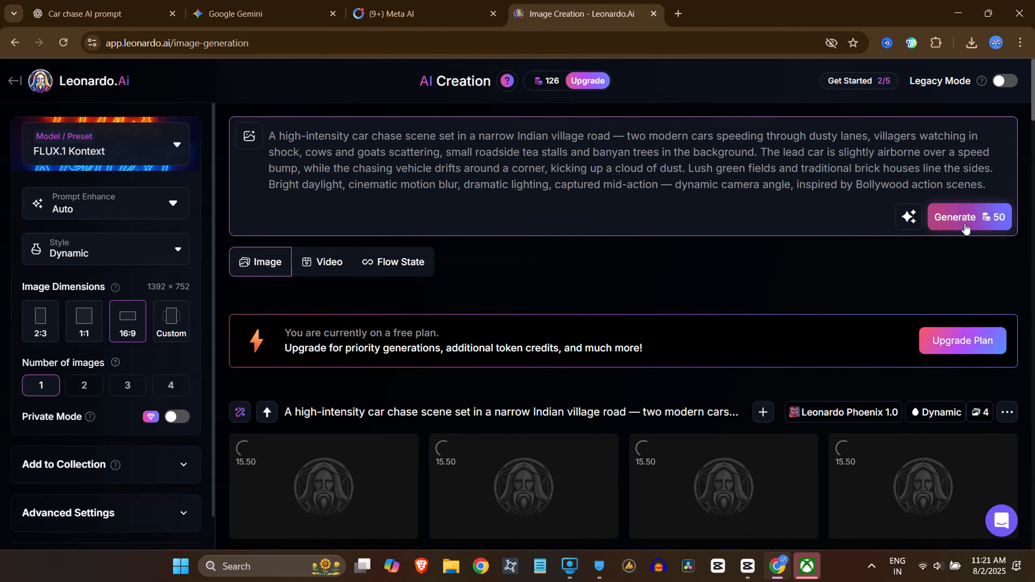
pyautogui.click(964, 229)
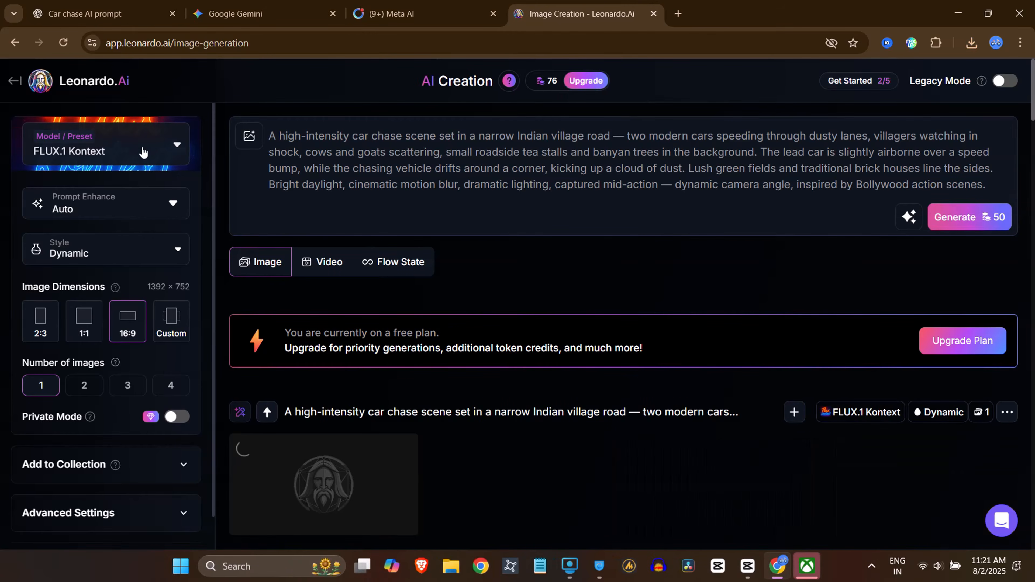
# Change the model to Cinematic Kino and generate the same car chase prompt in 16:9
pyautogui.click(163, 148)
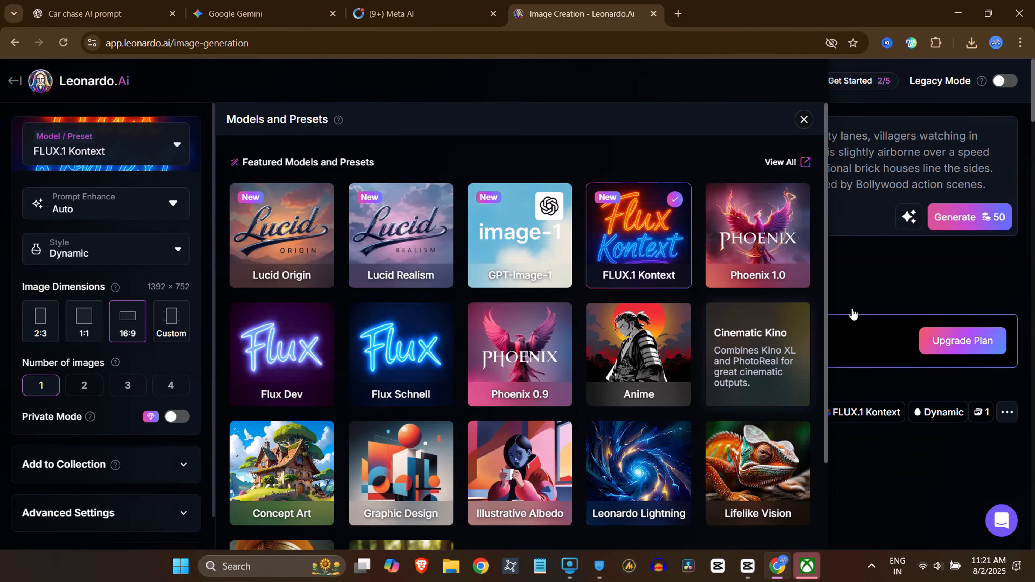
pyautogui.click(975, 229)
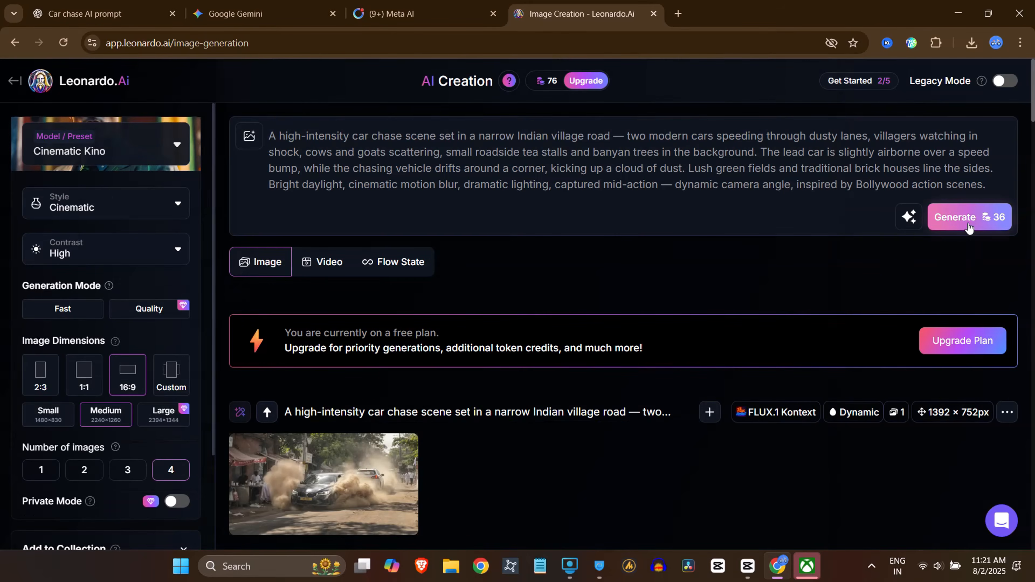
pyautogui.click(968, 228)
# Examine the car chase images made with Leonardo Phoenix 1.0 one after another at enlarged size
pyautogui.scroll(-1, 582, 310)
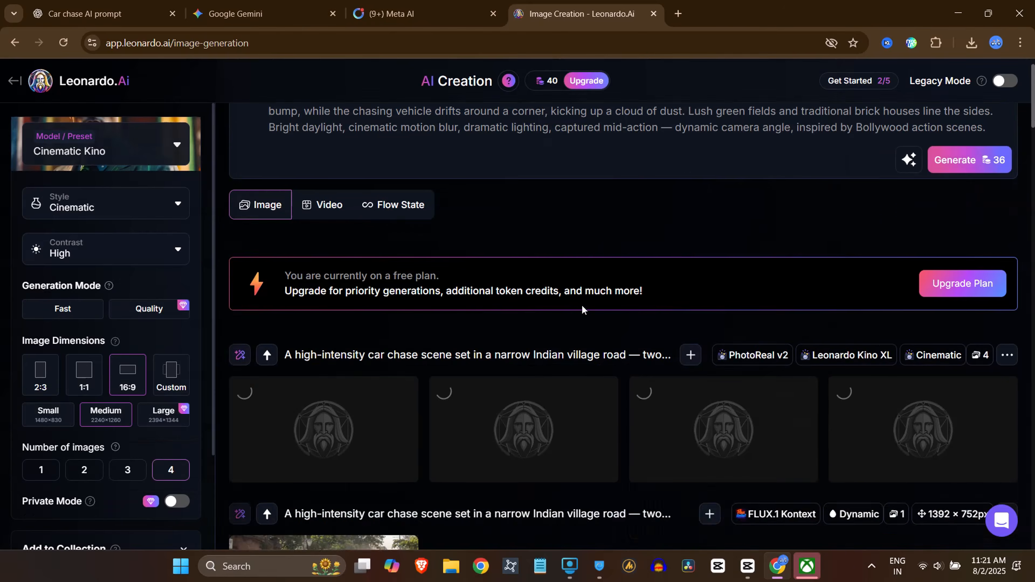
pyautogui.scroll(-10, 582, 310)
pyautogui.scroll(3, 584, 311)
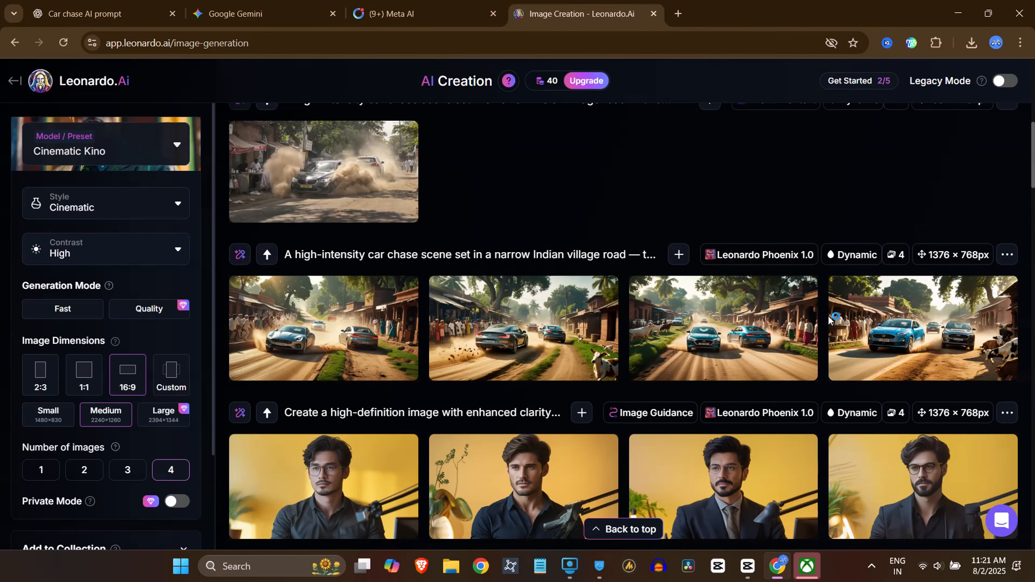
pyautogui.click(490, 321)
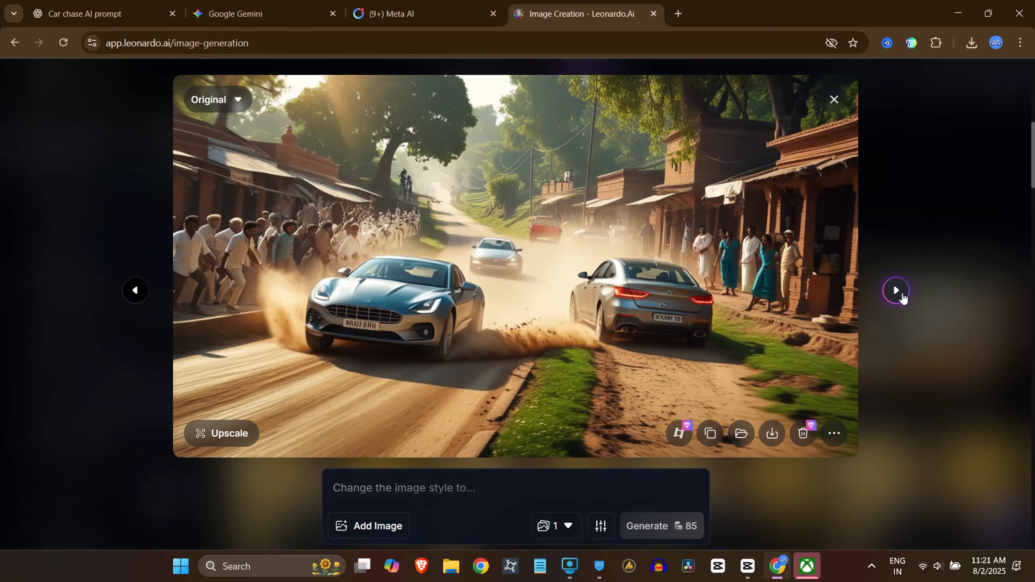
pyautogui.click(897, 291)
pyautogui.click(897, 295)
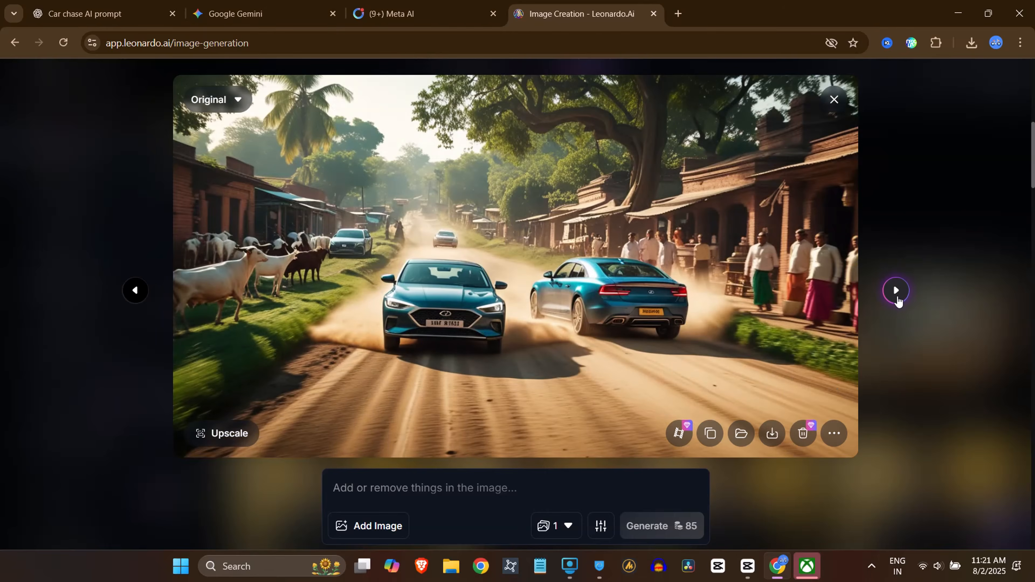
pyautogui.click(897, 298)
pyautogui.click(897, 295)
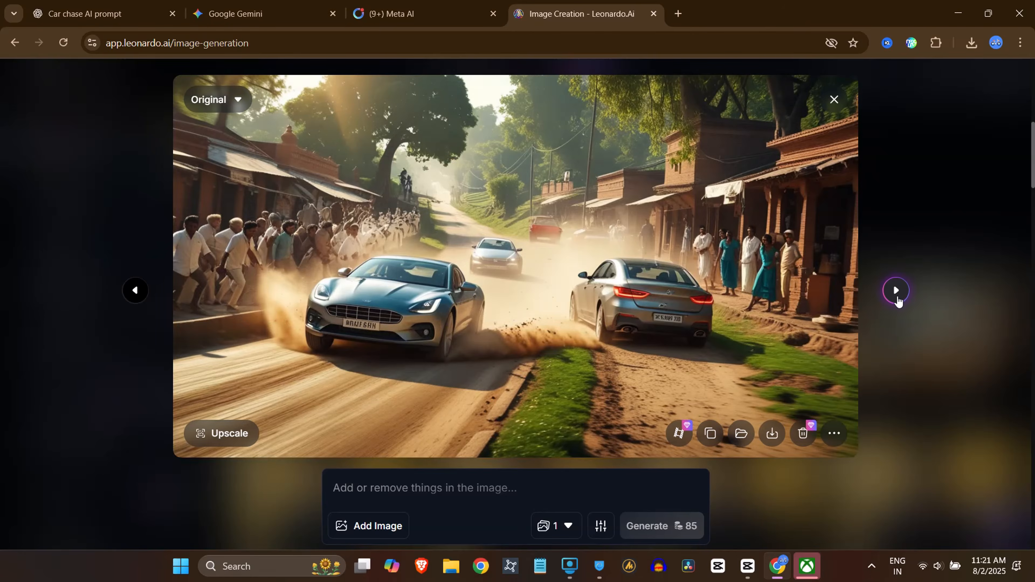
pyautogui.click(833, 100)
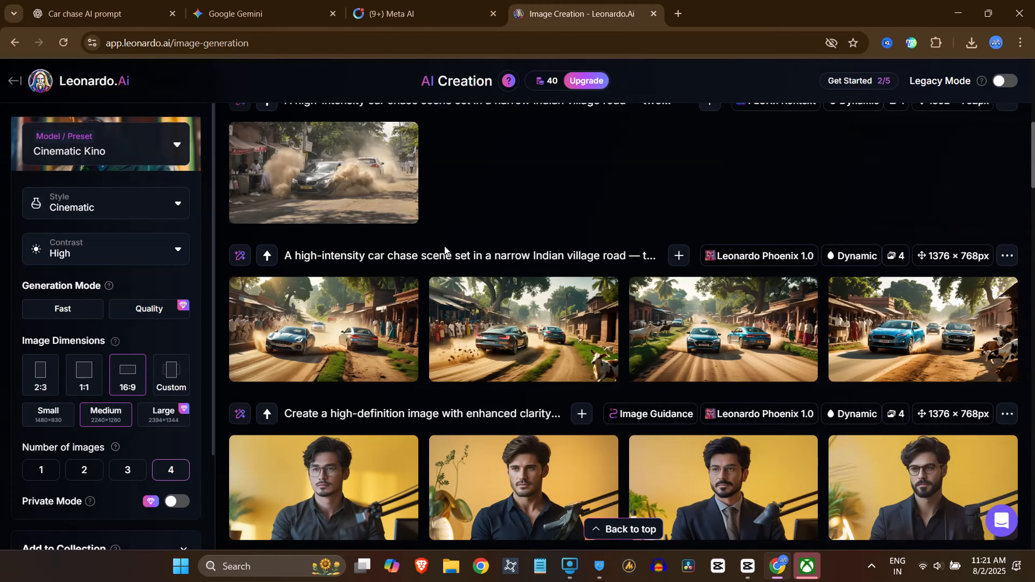
# Open the FLUX.1 Kontext car chase image, download it, and dismiss the download scan notice
pyautogui.scroll(5, 331, 442)
pyautogui.click(312, 434)
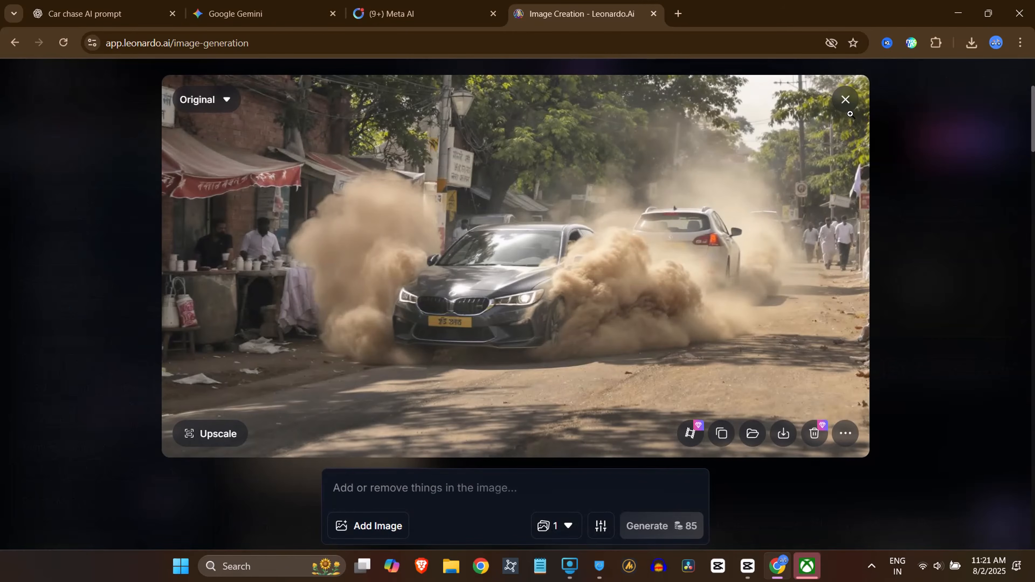
pyautogui.click(783, 433)
pyautogui.press('Escape')
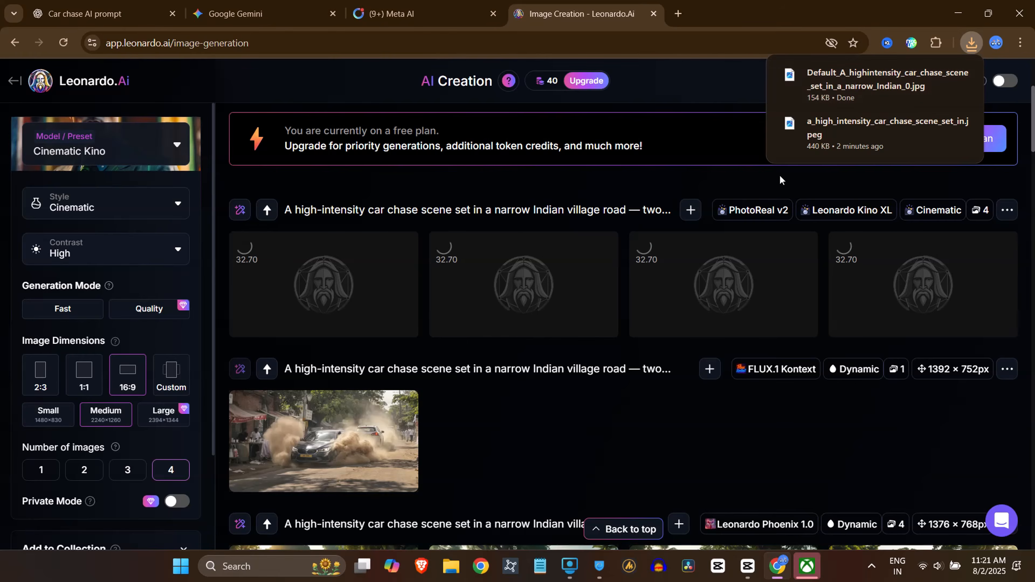
pyautogui.scroll(1, 572, 362)
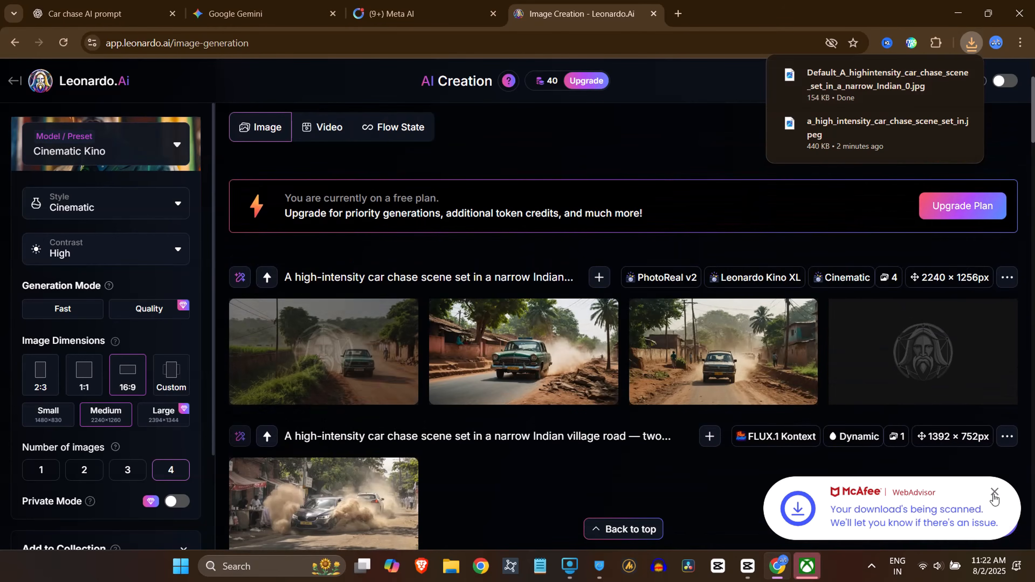
pyautogui.click(994, 493)
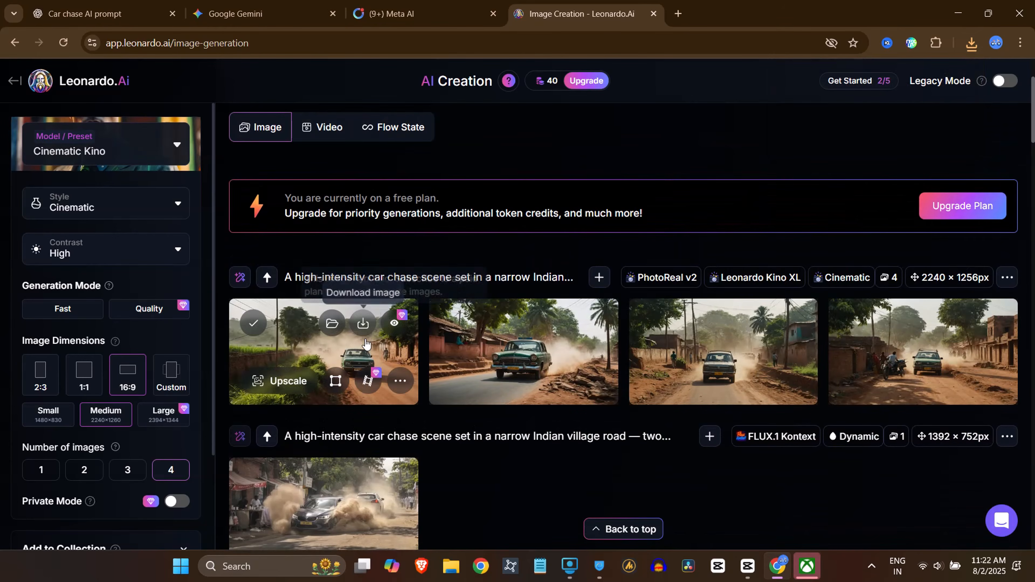
# Review the Leonardo.Ai results and compare them with the Gemini and Meta AI images and the original ChatGPT prompt
pyautogui.scroll(-4, 554, 362)
pyautogui.scroll(-2, 554, 363)
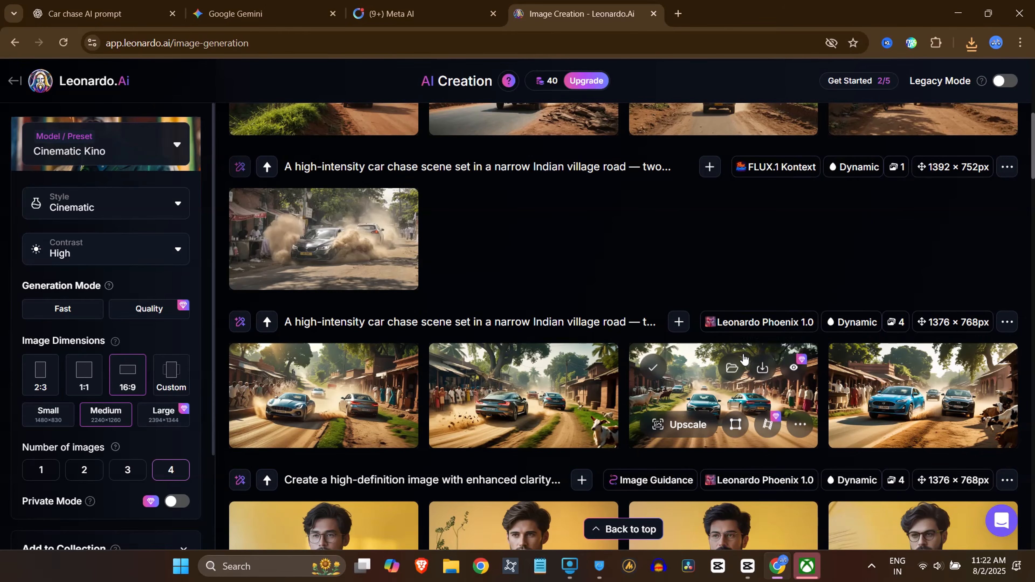
pyautogui.click(253, 14)
pyautogui.click(407, 14)
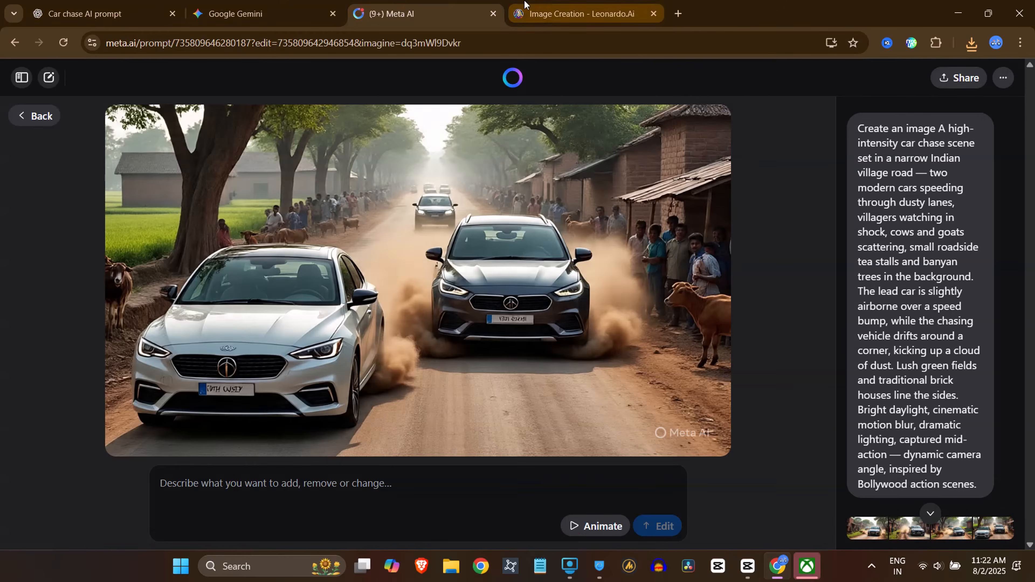
pyautogui.click(554, 6)
pyautogui.click(129, 7)
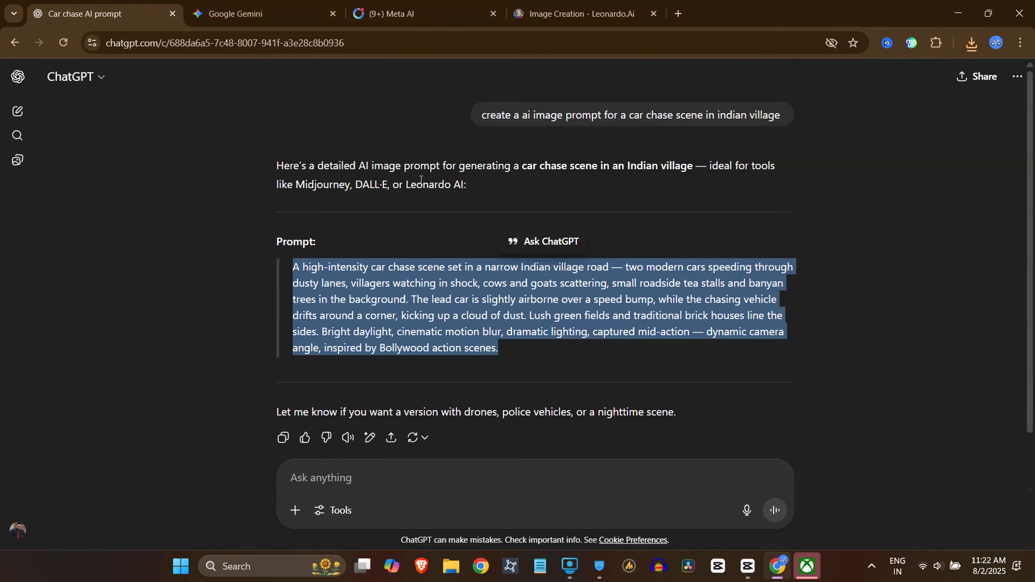
pyautogui.click(407, 10)
pyautogui.click(579, 5)
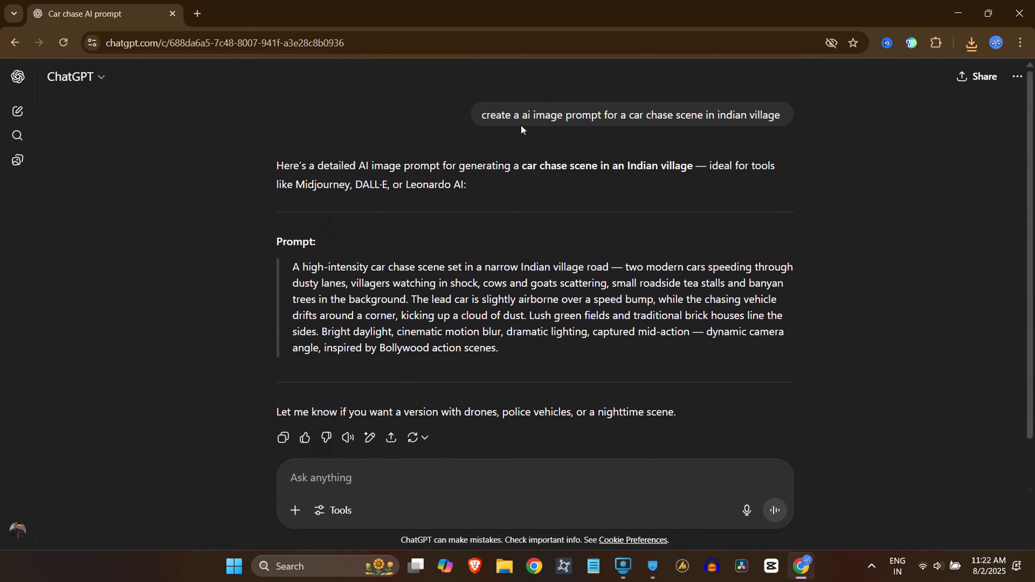
# Ask ChatGPT for a video version of the prompt with "create the same for veo 3 video"
pyautogui.moveTo(482, 115); pyautogui.dragTo(669, 116)
pyautogui.click(511, 467)
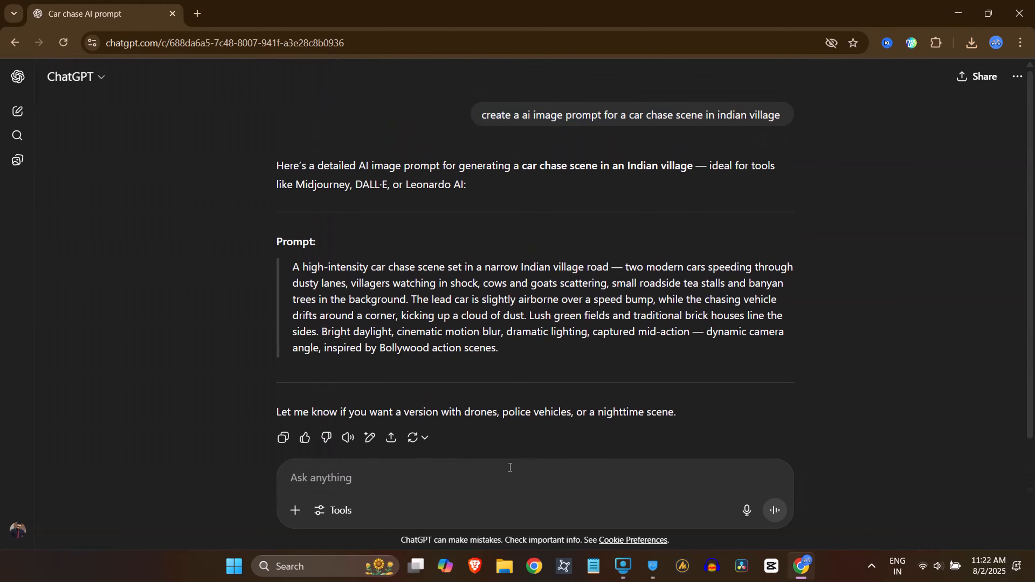
pyautogui.write('create the same for veo 3 video')
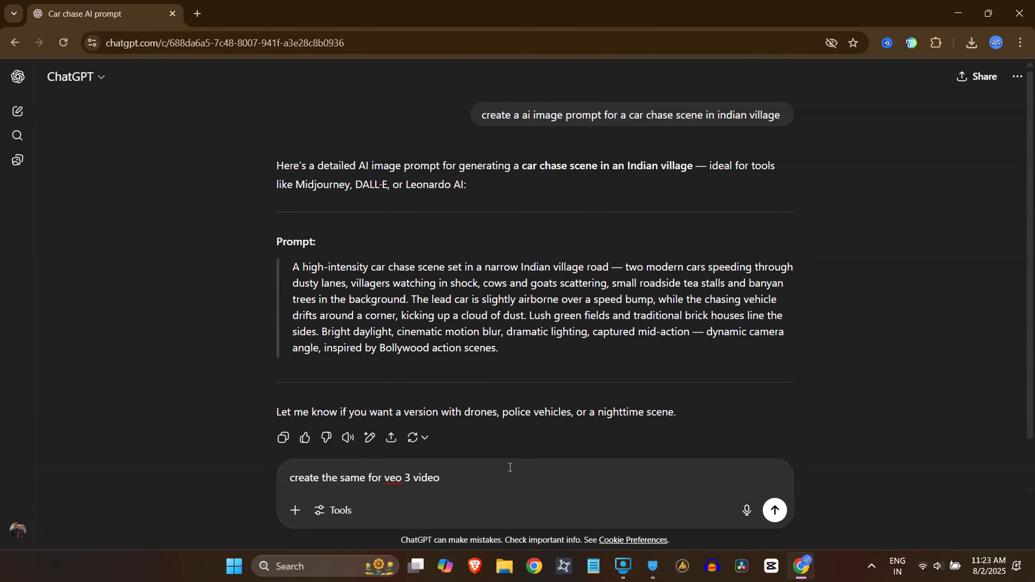
pyautogui.press('Return')
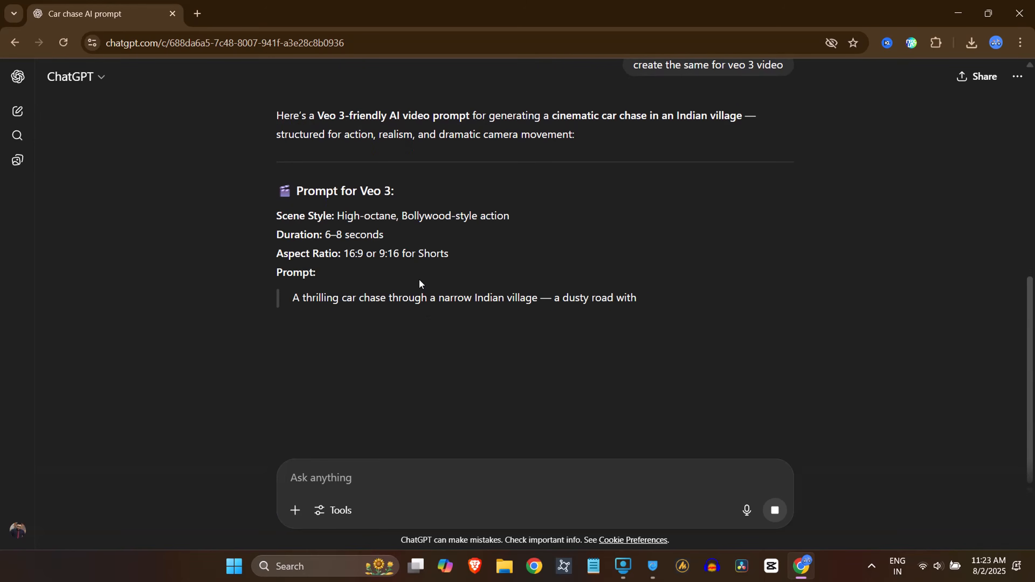
# Copy the full text of the Veo 3 prompt paragraph from ChatGPT's answer
pyautogui.scroll(-2, 410, 281)
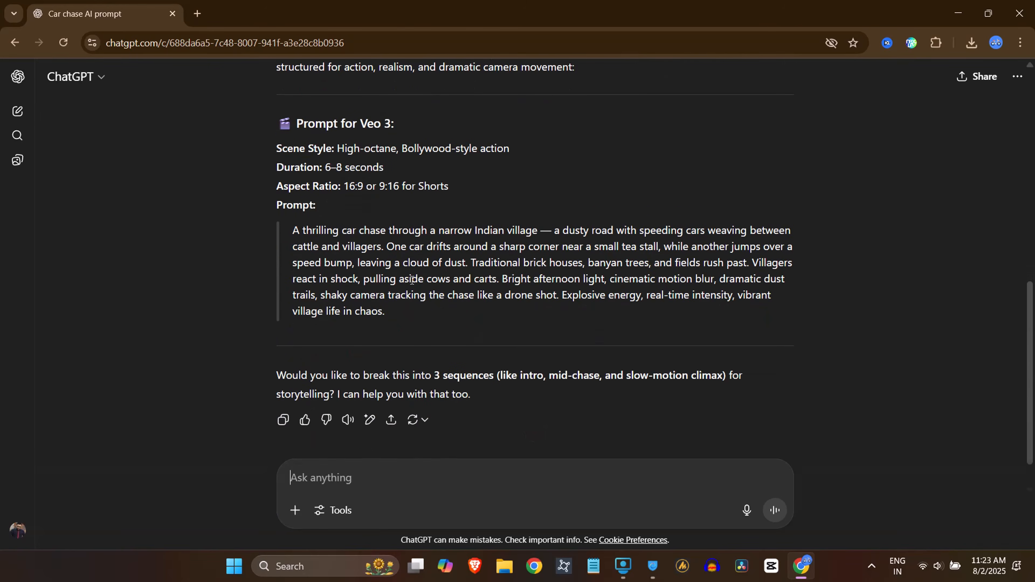
pyautogui.moveTo(401, 315); pyautogui.dragTo(273, 231)
pyautogui.hotkey('ctrl', 'c')
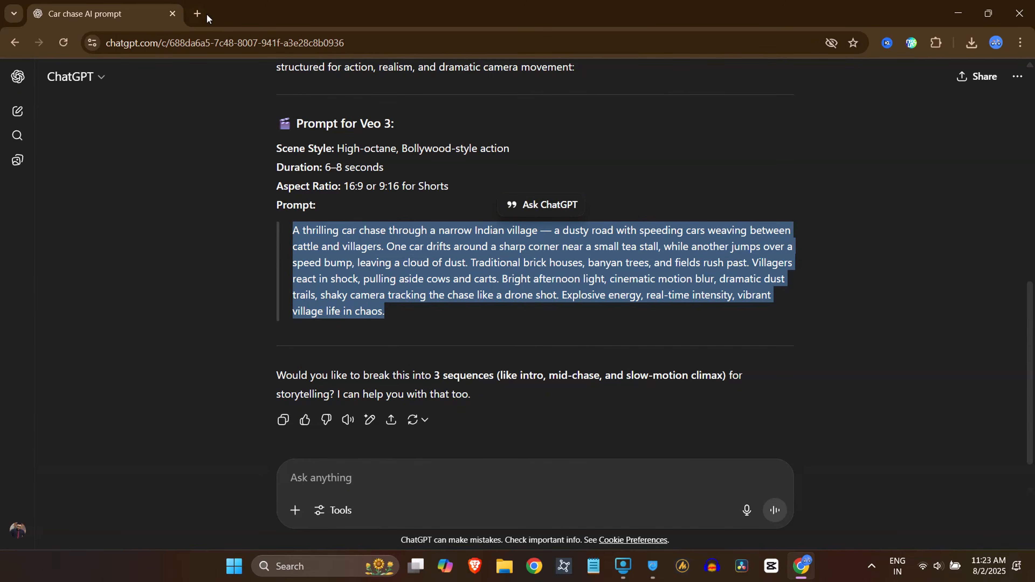
# Open Gemini in a new browser tab, choose video creation, and submit the copied Veo 3 prompt
pyautogui.click(205, 14)
pyautogui.press('Return')
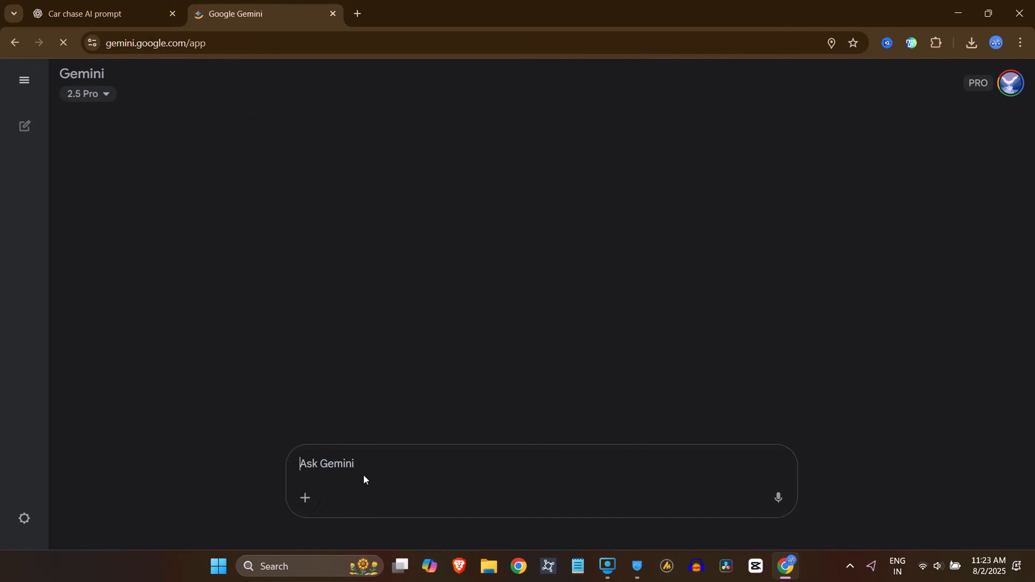
pyautogui.click(347, 497)
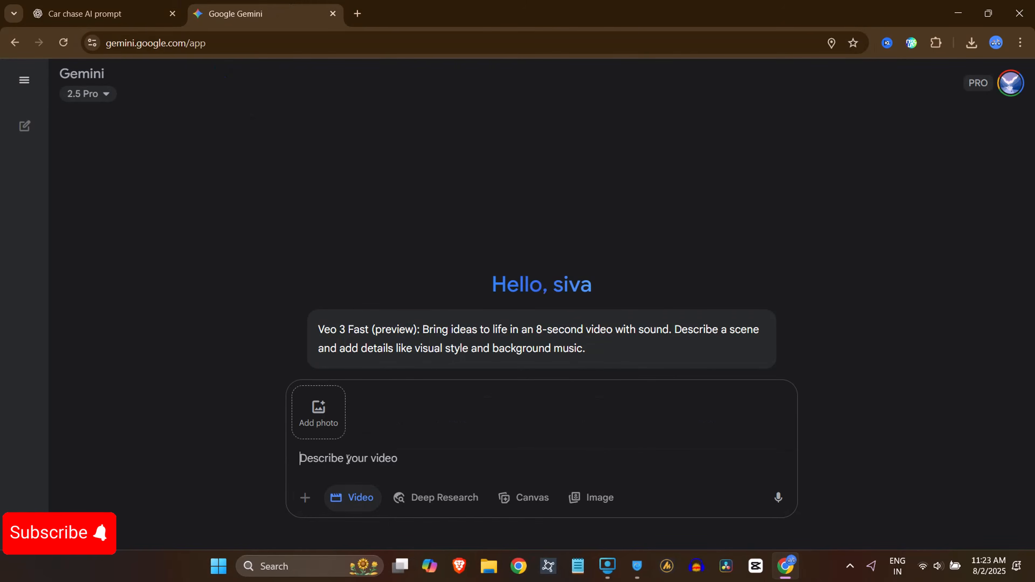
pyautogui.hotkey('ctrl', 'v')
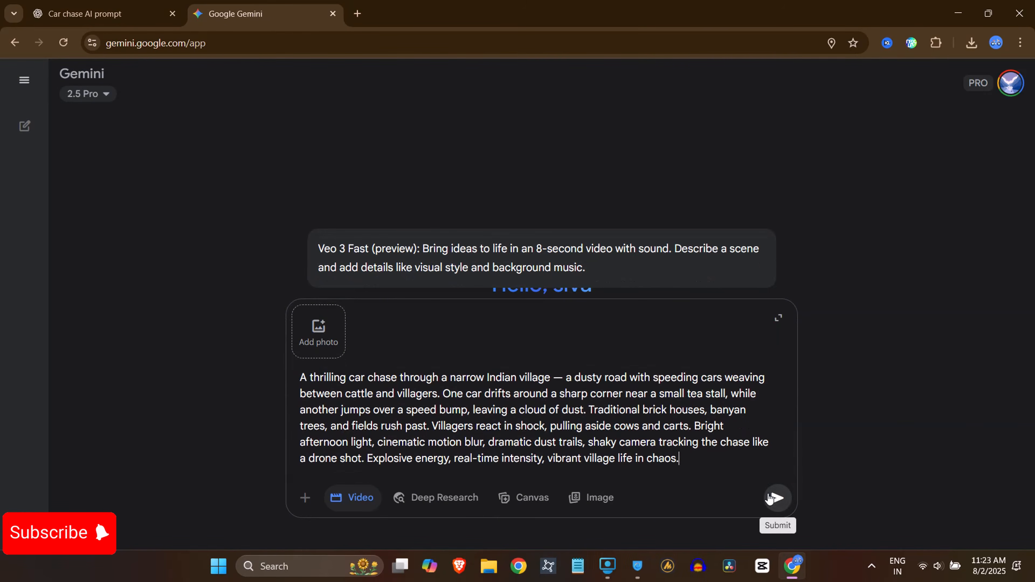
pyautogui.click(769, 498)
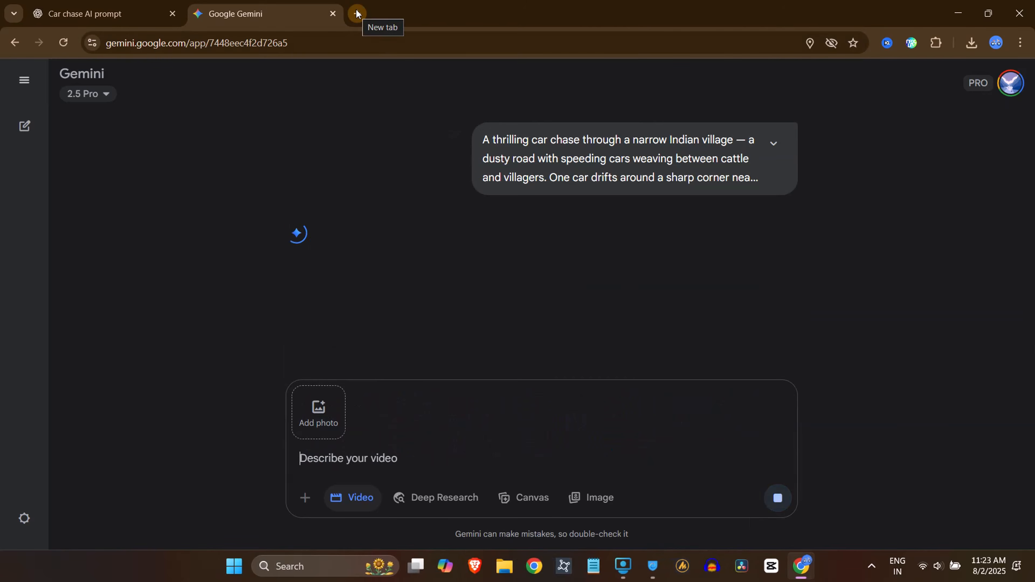
pyautogui.click(357, 13)
pyautogui.write('m')
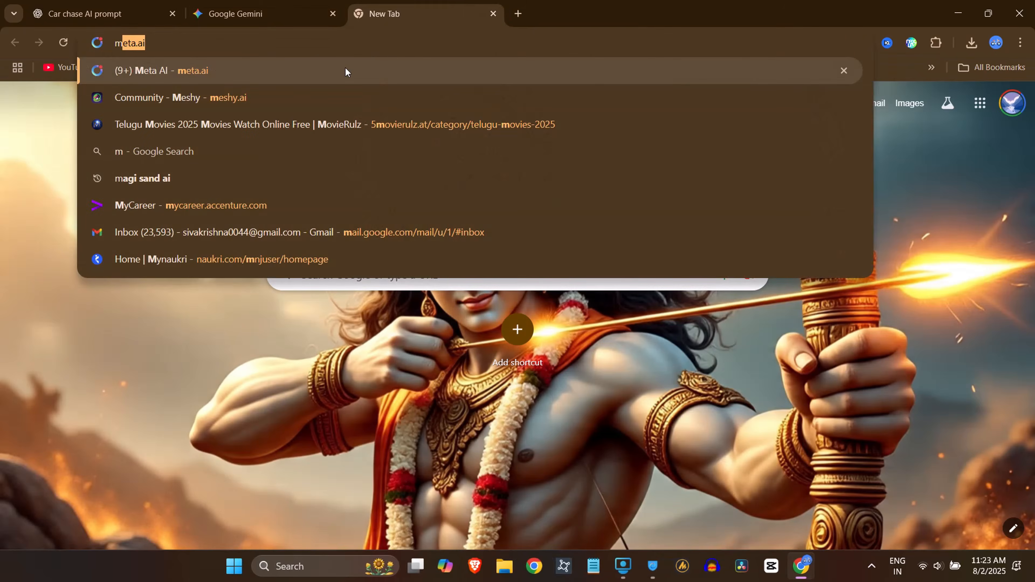
pyautogui.press('Return')
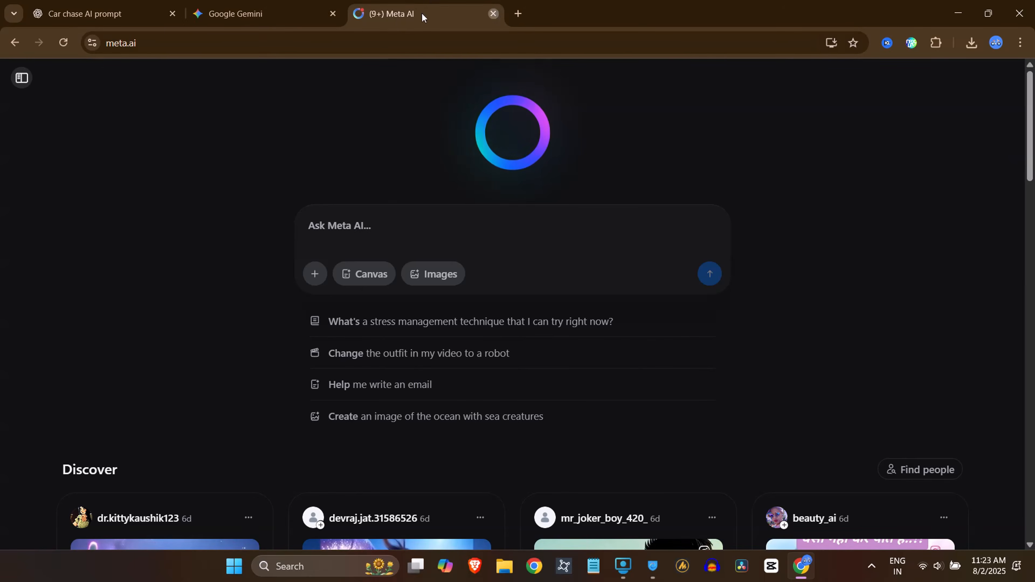
pyautogui.click(492, 14)
# Search for google vids in a new browser tab, open the Google Vids product page, and sign in with the first listed Google account
pyautogui.click(356, 13)
pyautogui.write('g')
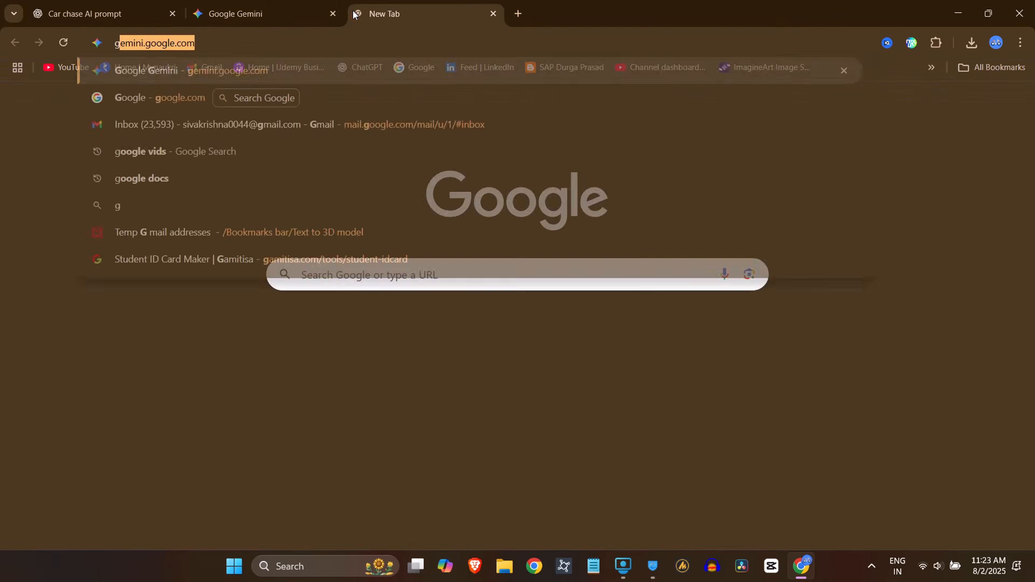
pyautogui.click(247, 158)
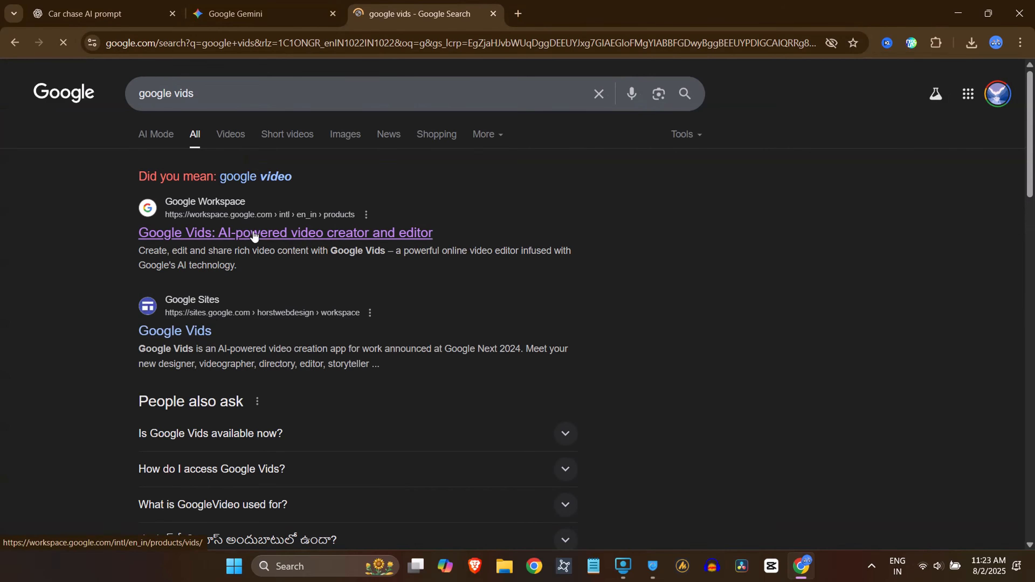
pyautogui.click(253, 231)
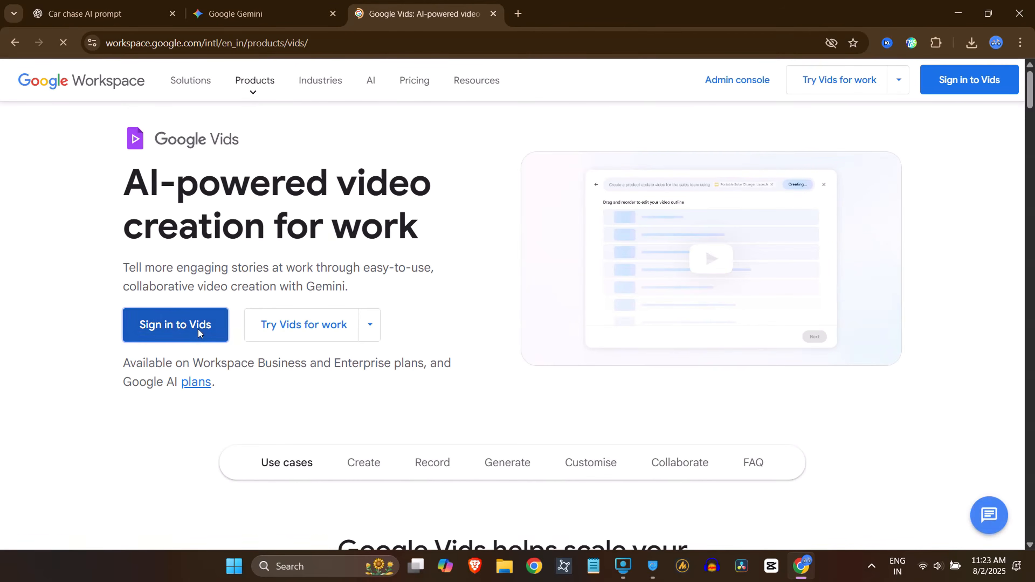
pyautogui.click(198, 329)
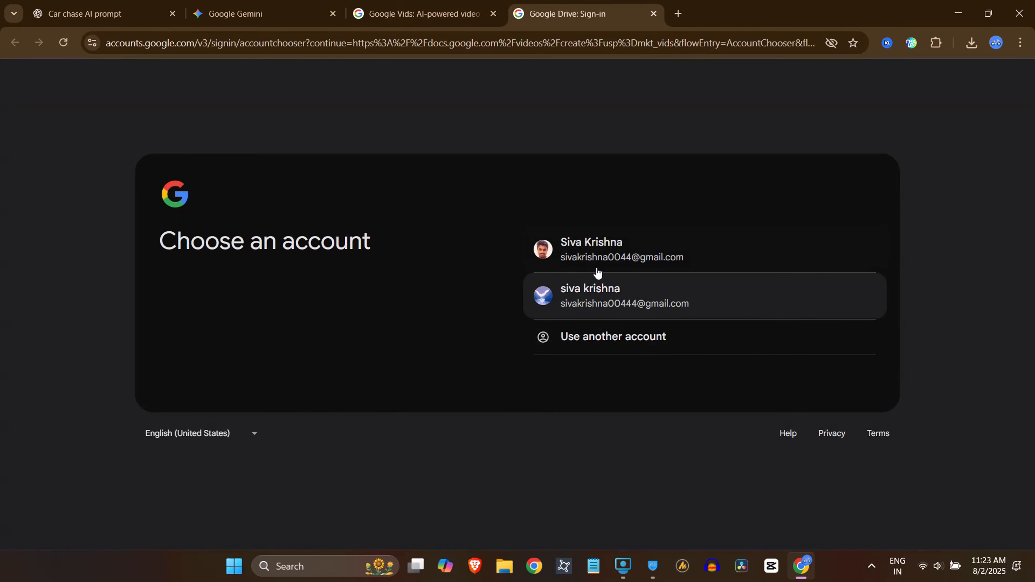
pyautogui.click(597, 269)
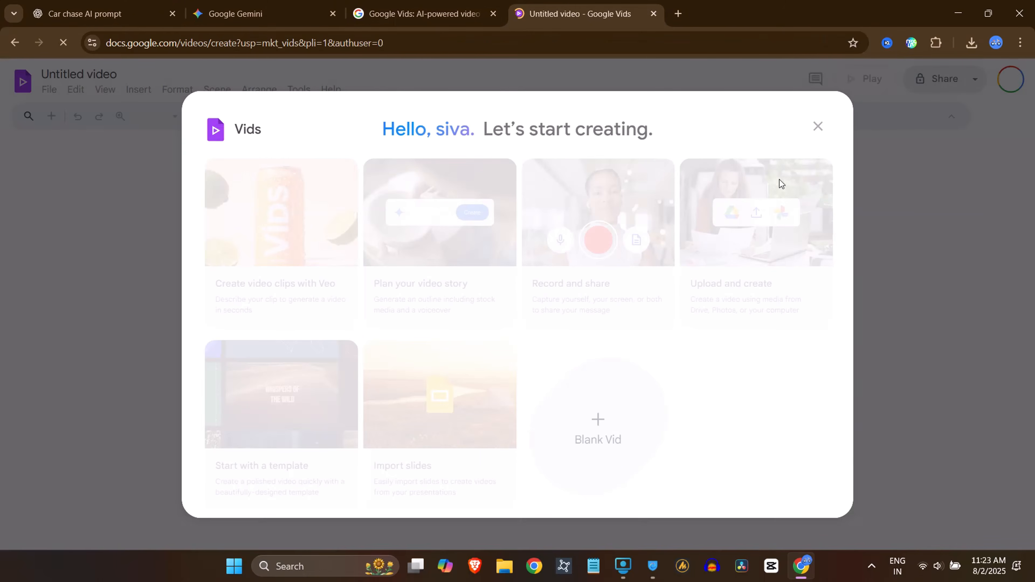
# Dismiss the Vids start dialog and generate an AI video clip with Veo 3 (Preview) from the copied car chase prompt
pyautogui.click(817, 129)
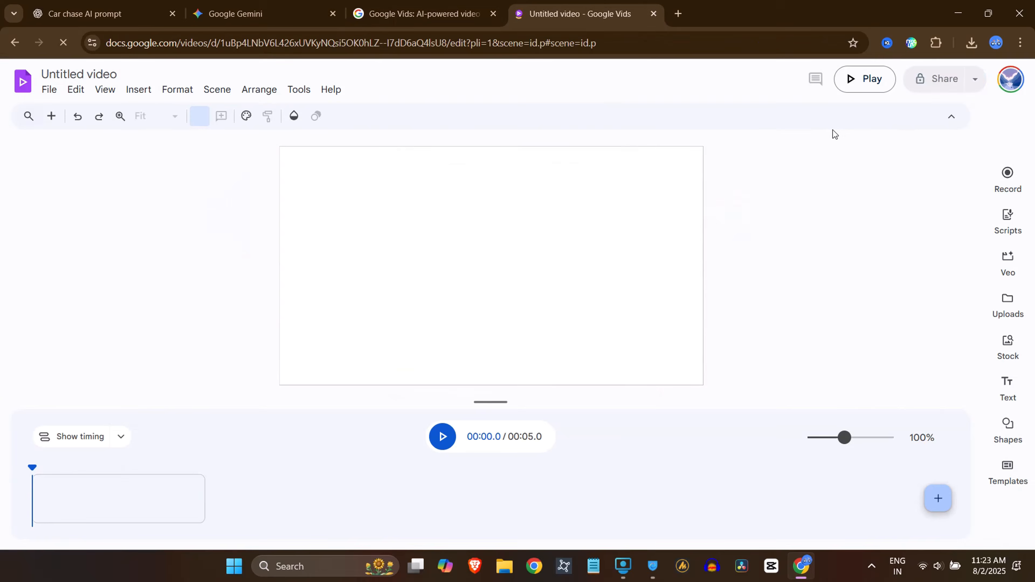
pyautogui.click(1009, 256)
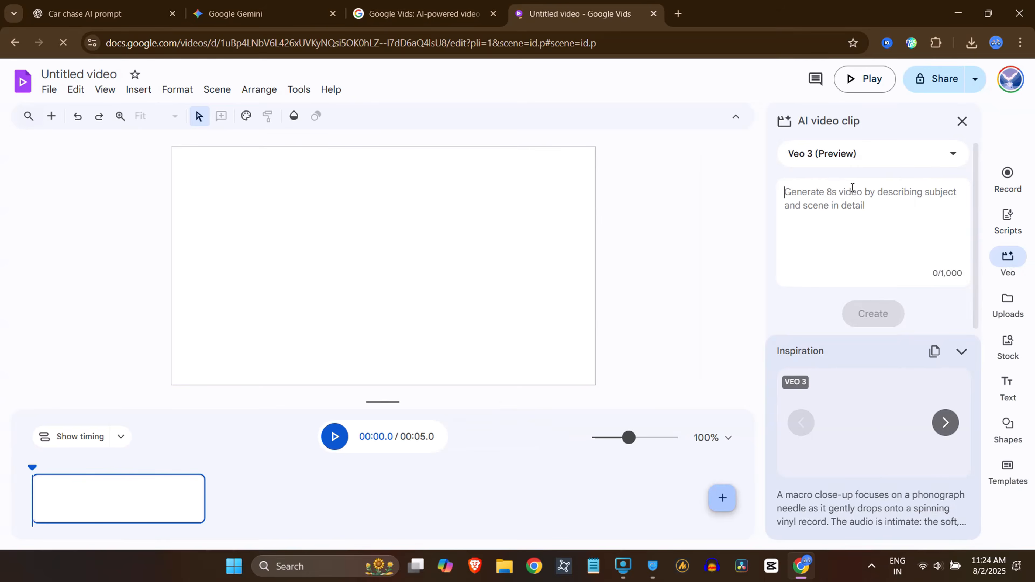
pyautogui.hotkey('ctrl', 'v')
pyautogui.click(873, 313)
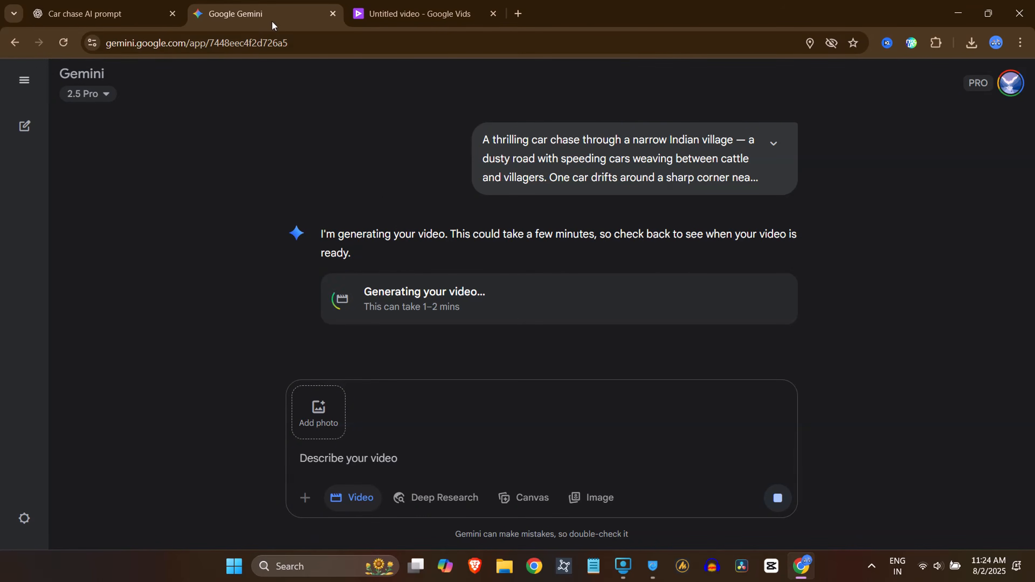
# Switch to Gemini, download the generated village car chase video, and watch it enlarged in VLC media player
pyautogui.click(435, 4)
pyautogui.click(234, 4)
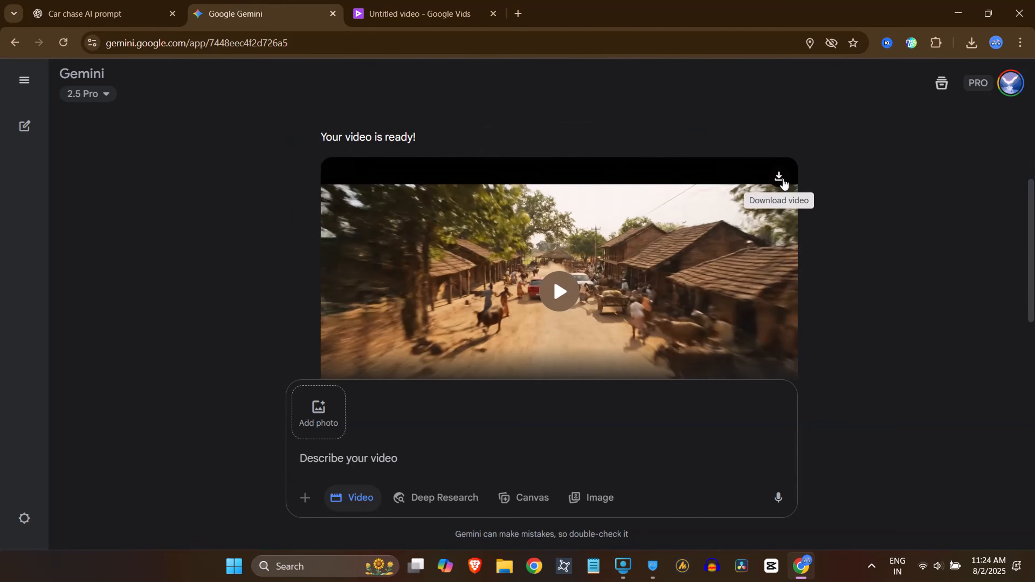
pyautogui.click(780, 178)
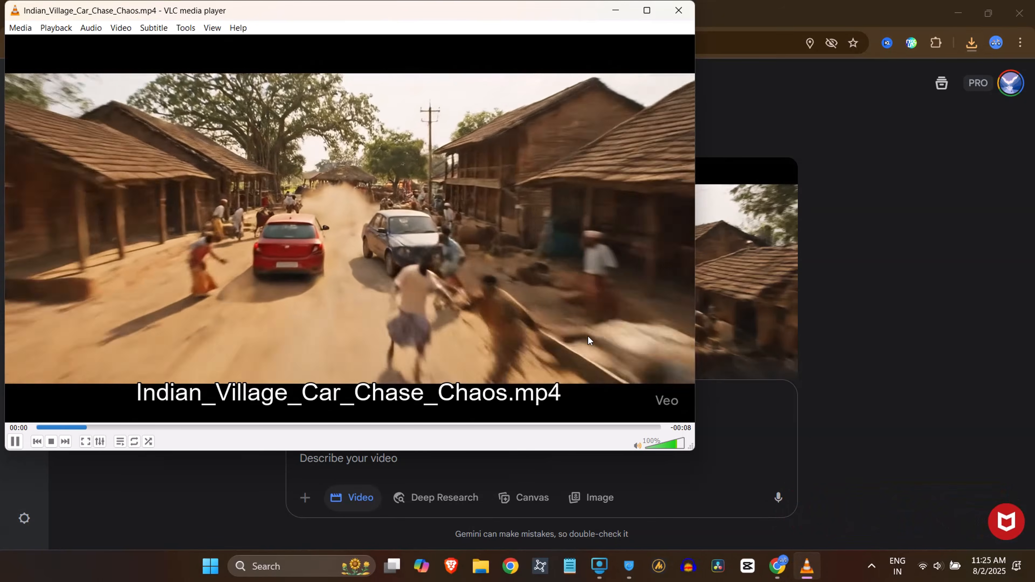
pyautogui.doubleClick(588, 340)
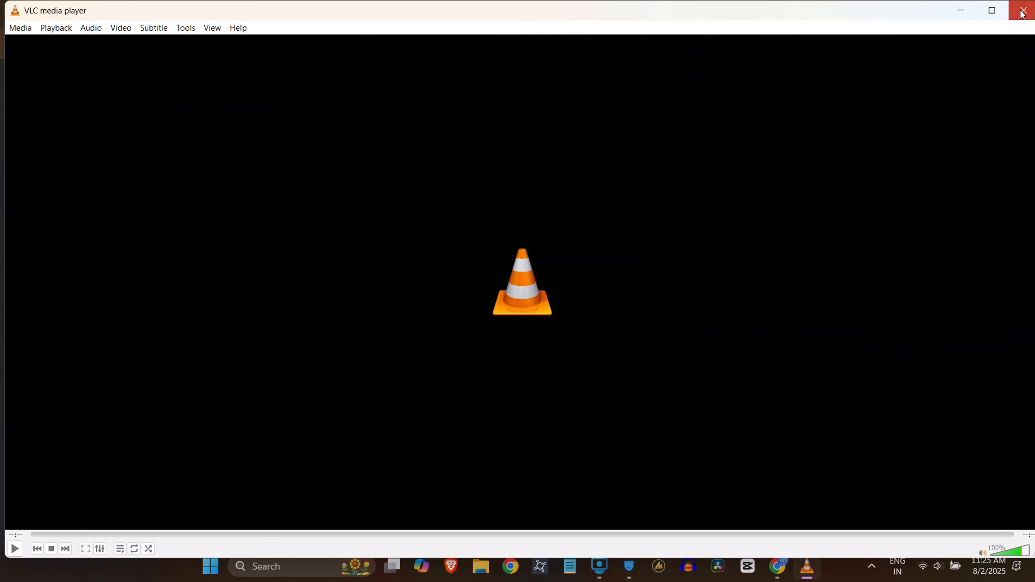
pyautogui.click(1022, 11)
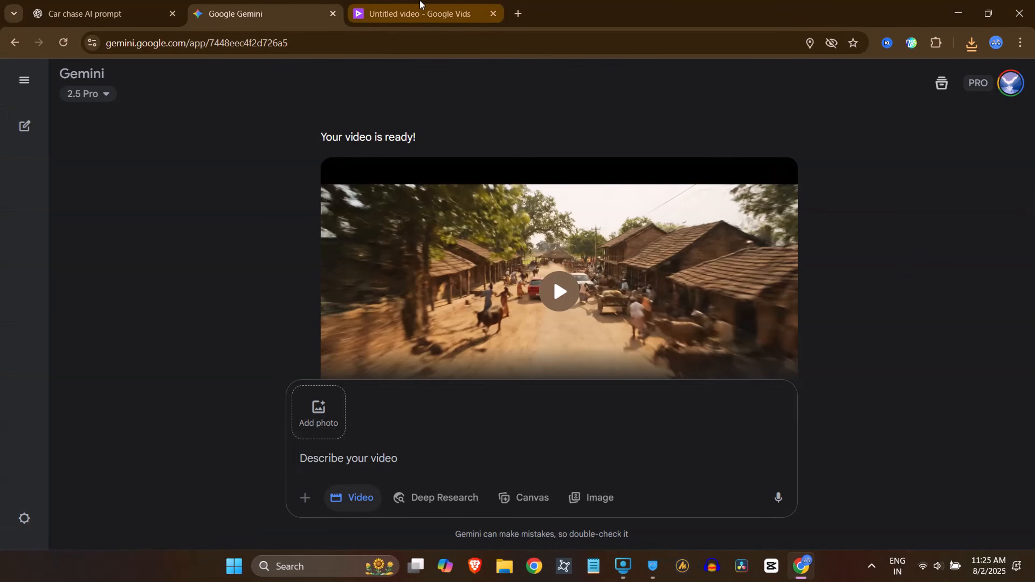
# Return to Google Vids, insert the generated car chase clip into the empty scene, and preview it
pyautogui.click(421, 4)
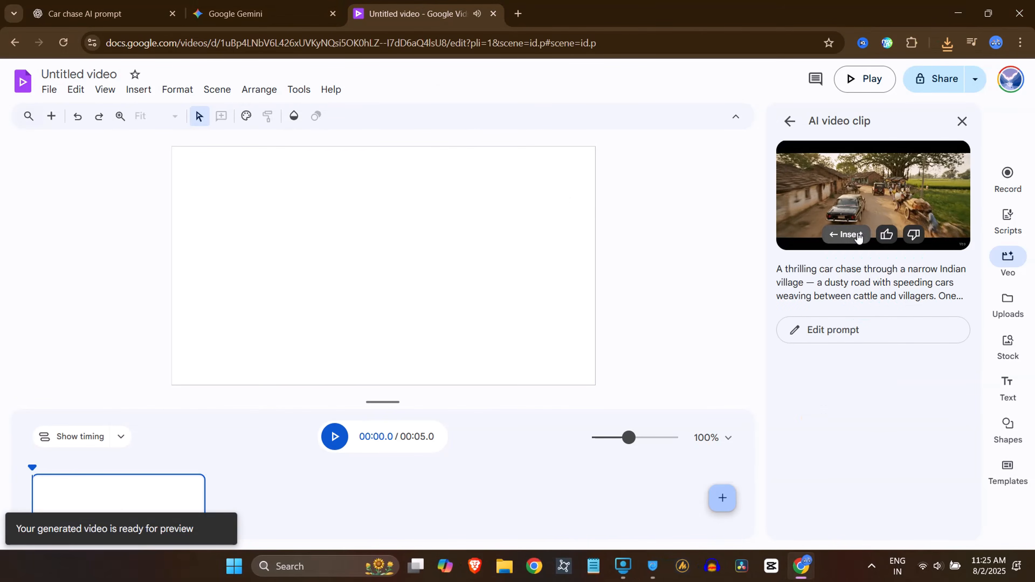
pyautogui.click(858, 236)
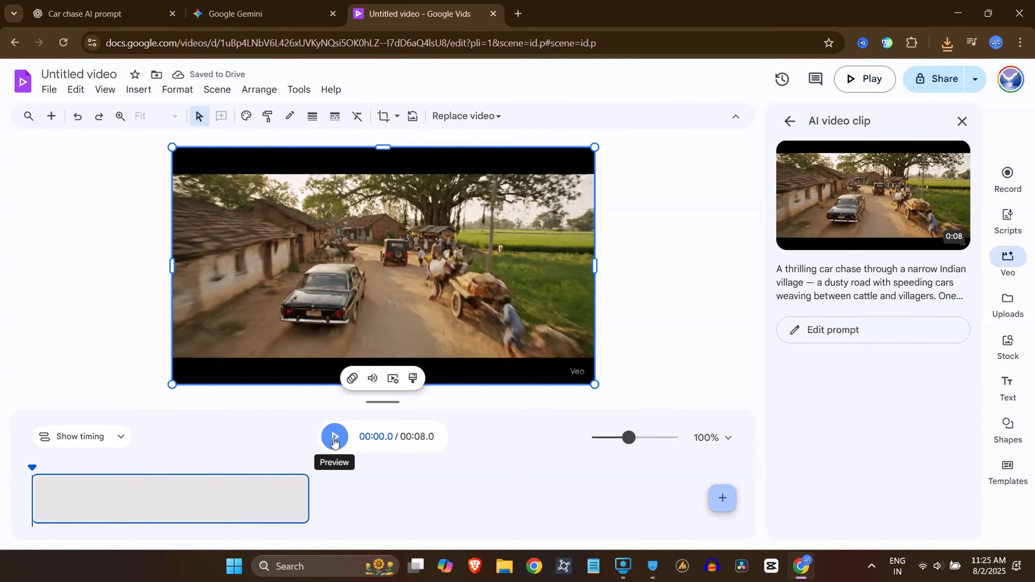
pyautogui.click(334, 440)
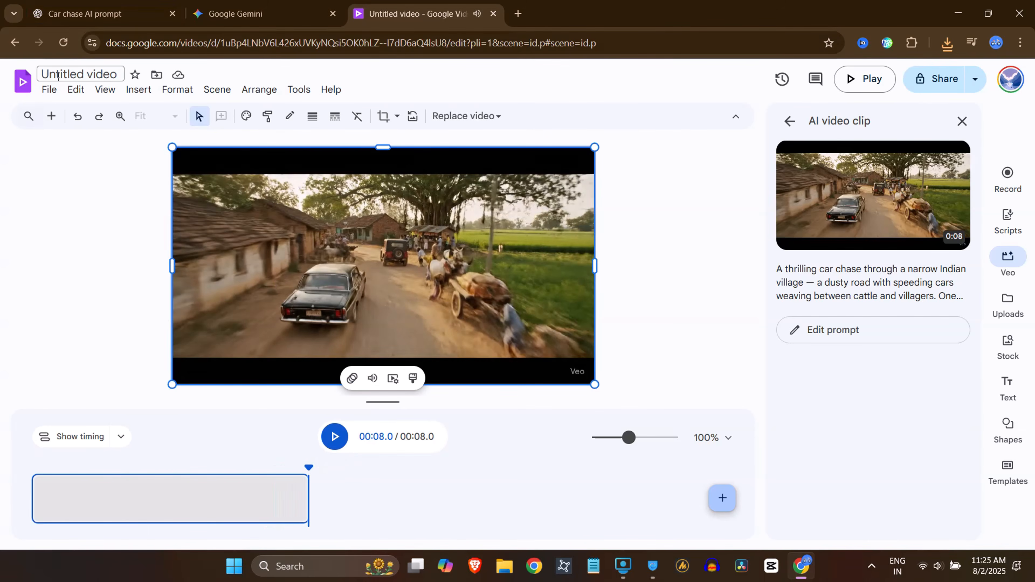
# Download the Vids project with the car chase clip as an MP4
pyautogui.click(49, 89)
pyautogui.moveTo(76, 89)
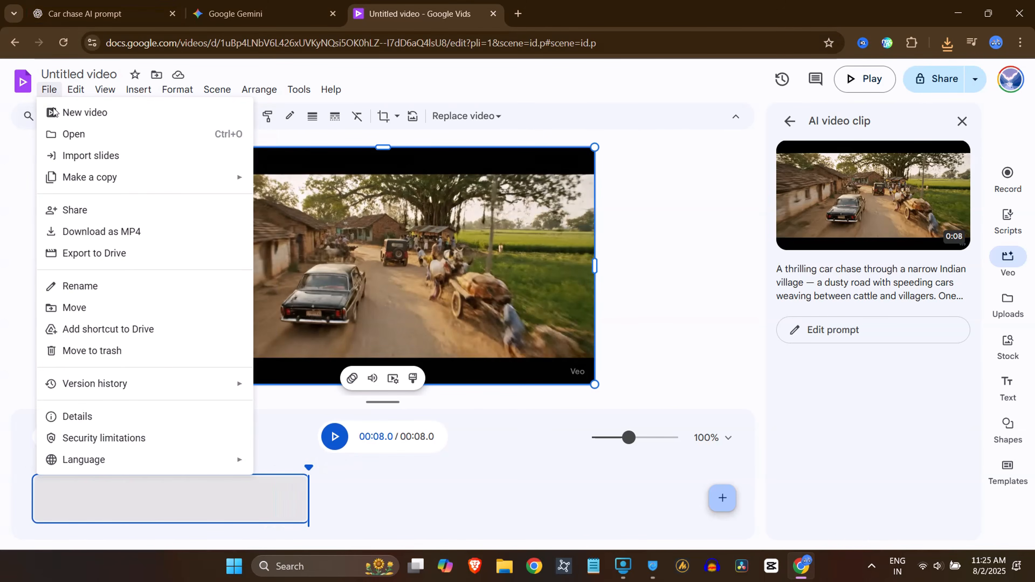
pyautogui.click(89, 233)
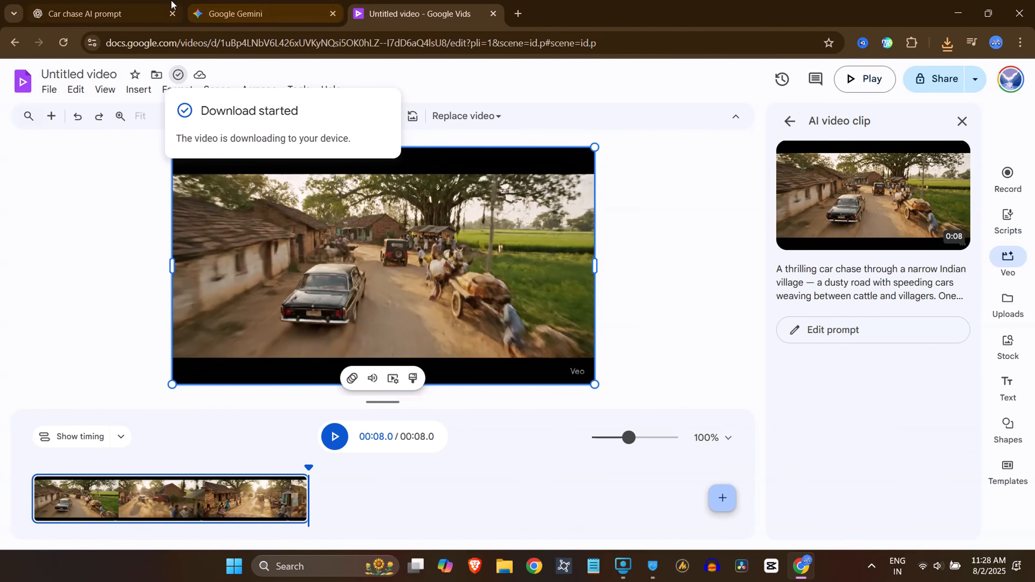
pyautogui.click(98, 14)
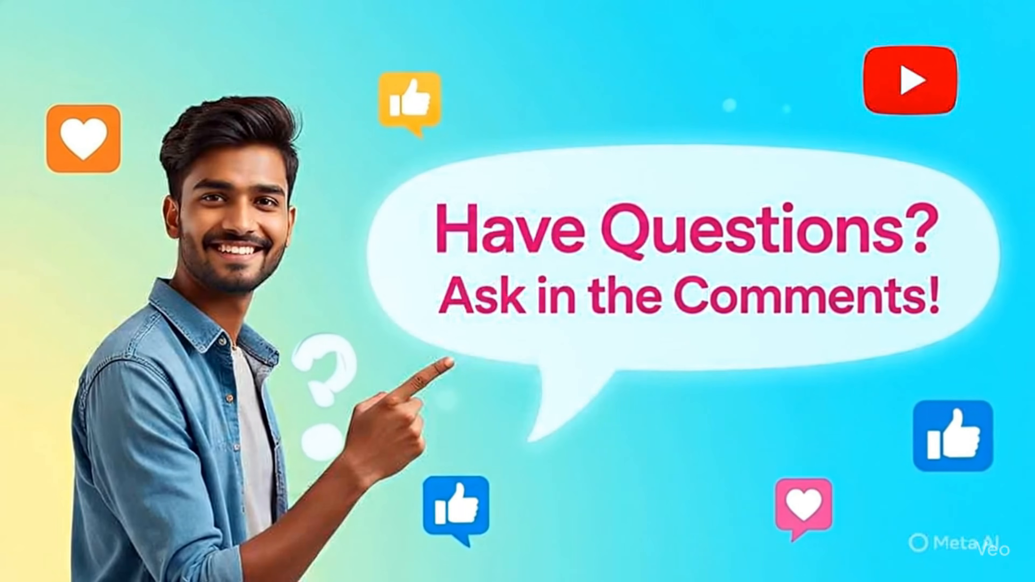